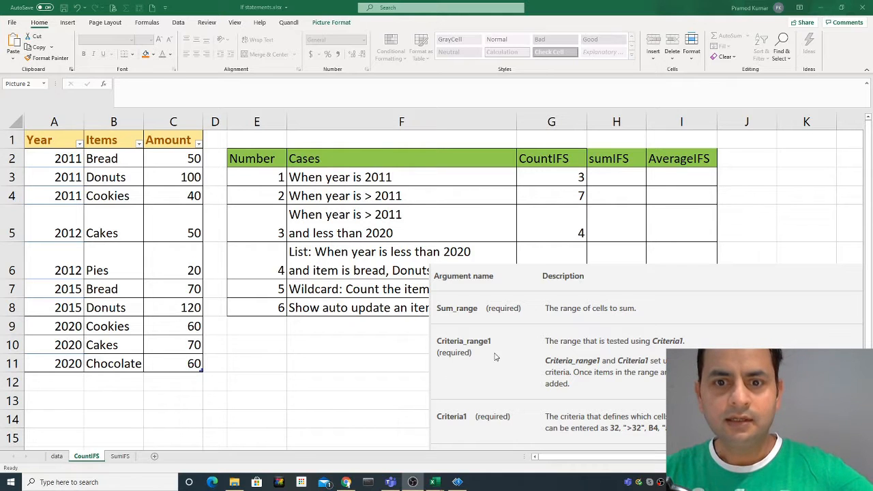
- Reposition the picture of SUMIFS argument descriptions over the Cases table so all its arguments can be read
{"action": "left_click", "coordinate": [578, 353]}
{"action": "left_click_drag", "start_coordinate": [597, 340], "coordinate": [482, 246]}
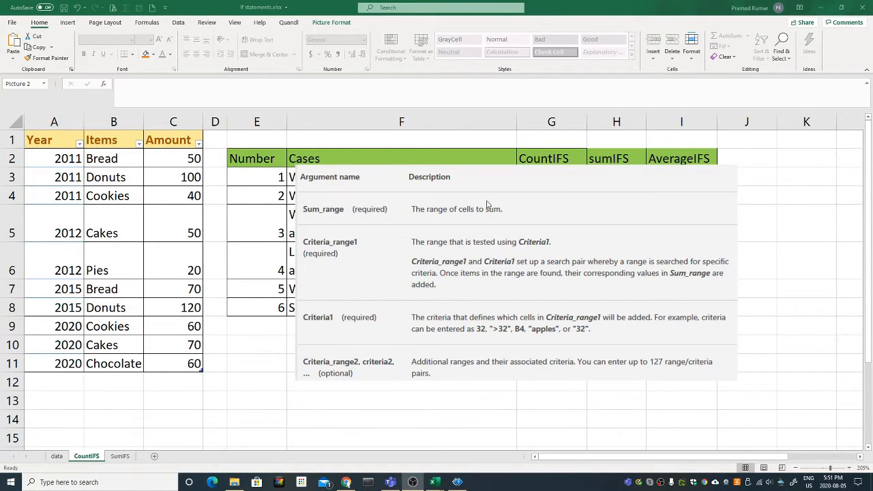
{"action": "left_click", "coordinate": [470, 217]}
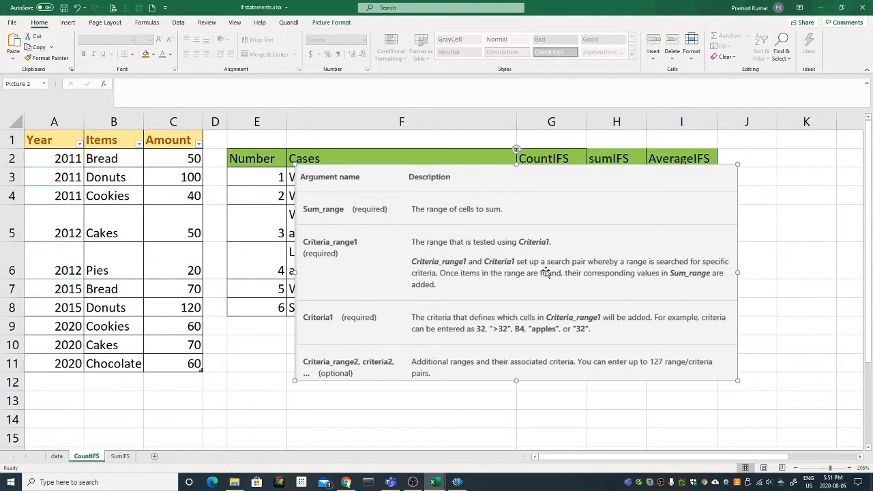
{"action": "left_click_drag", "start_coordinate": [585, 220], "coordinate": [587, 253]}
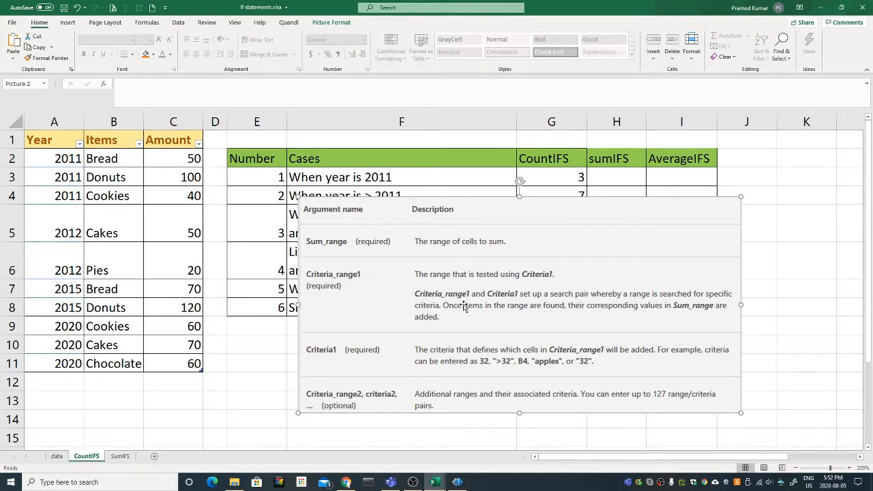
{"action": "scroll", "coordinate": [522, 317], "scroll_direction": "down", "scroll_amount": 1}
{"action": "scroll", "coordinate": [525, 319], "scroll_direction": "up", "scroll_amount": 1}
{"action": "left_click_drag", "start_coordinate": [451, 246], "coordinate": [551, 244]}
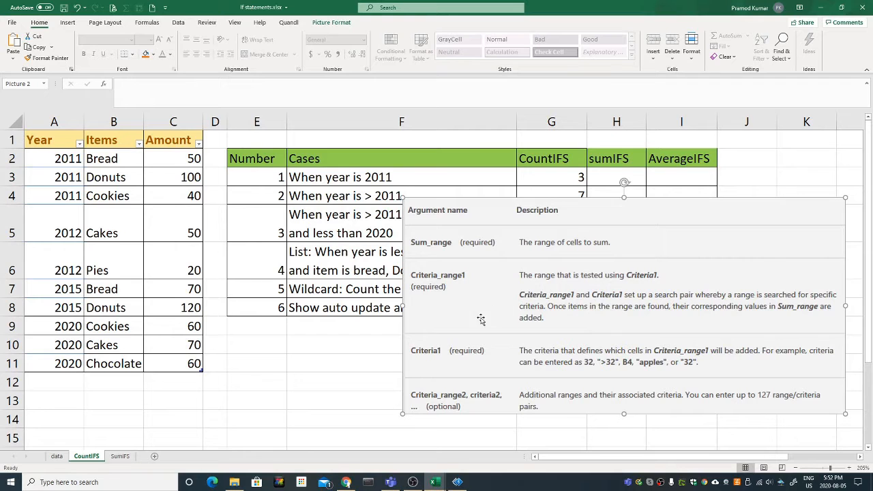
- Move the argument description picture clear of the Cases table, into the empty area beyond the AverageIFS column
{"action": "left_click_drag", "start_coordinate": [499, 293], "coordinate": [806, 306]}
{"action": "left_click", "coordinate": [624, 212]}
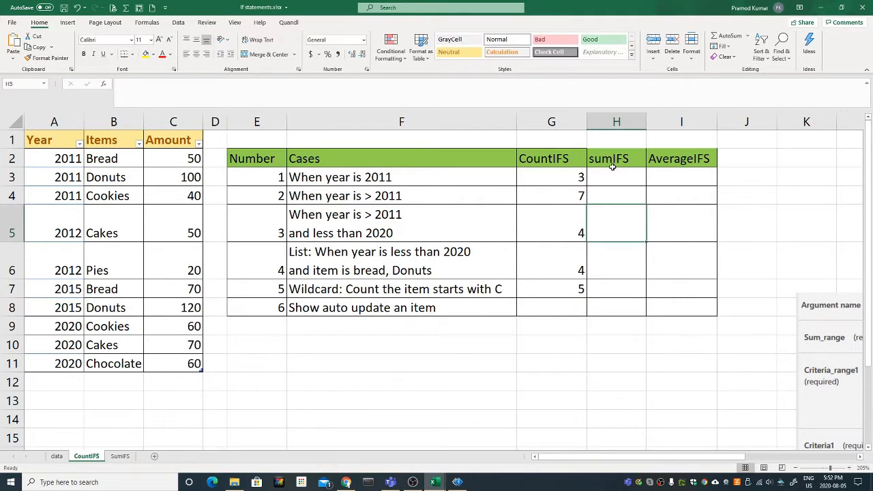
{"action": "key", "text": "Up"}
{"action": "key", "text": "Up"}
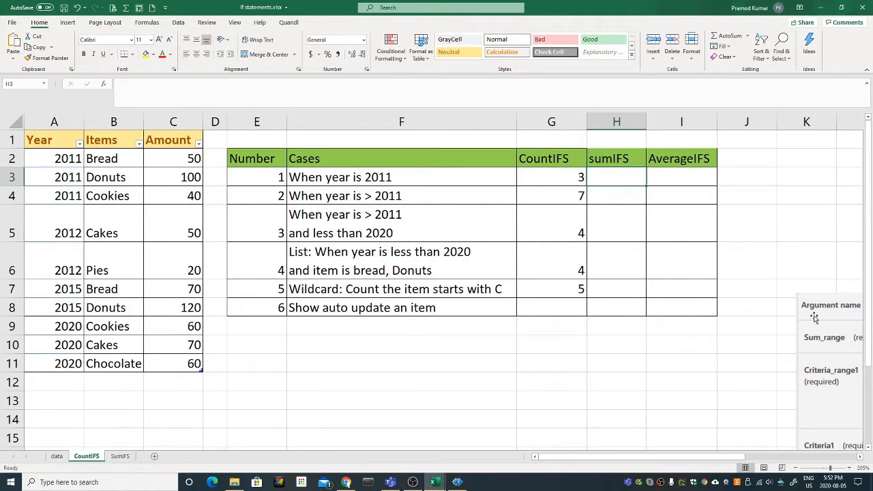
{"action": "left_click_drag", "start_coordinate": [815, 318], "coordinate": [864, 363]}
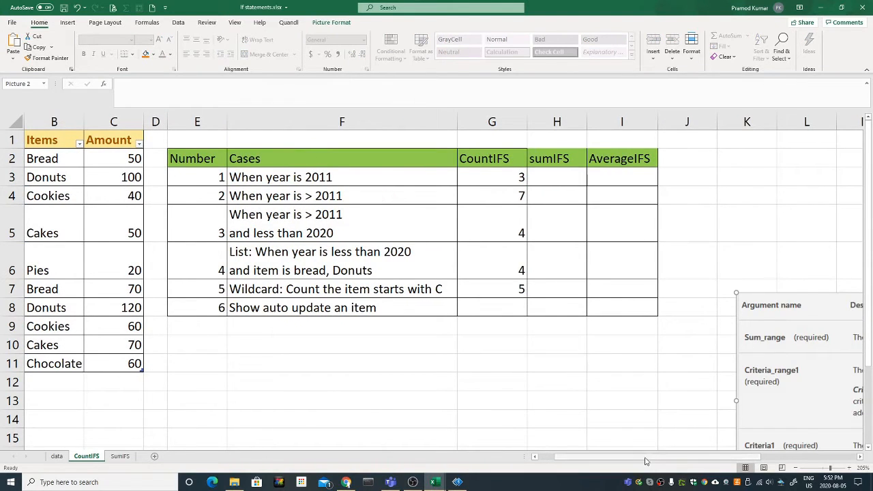
{"action": "left_click_drag", "start_coordinate": [646, 459], "coordinate": [625, 455]}
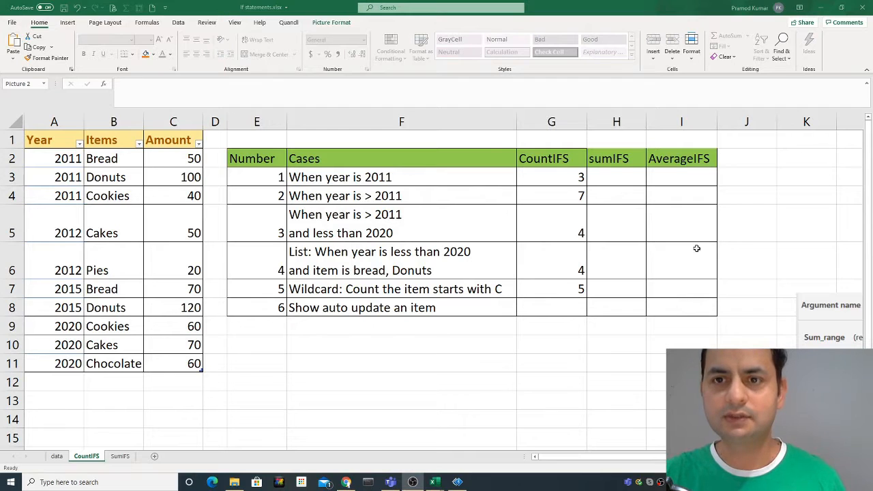
{"action": "left_click", "coordinate": [621, 180]}
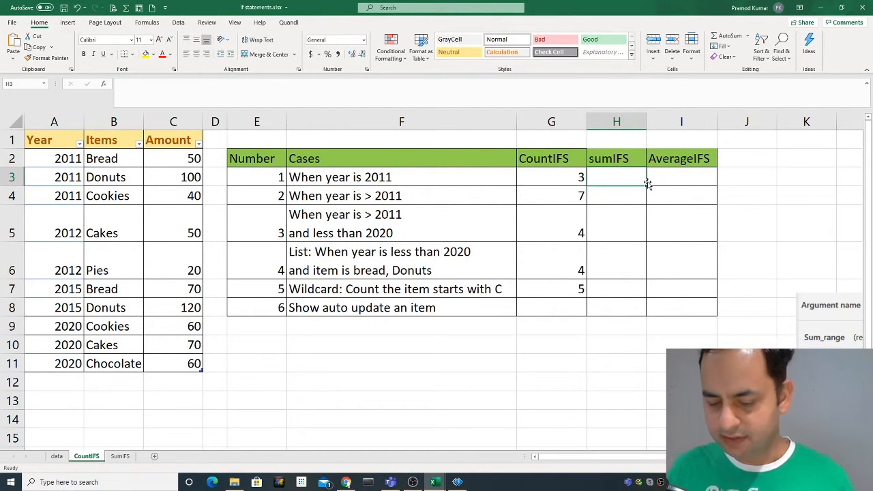
{"action": "type", "text": "=SUM"}
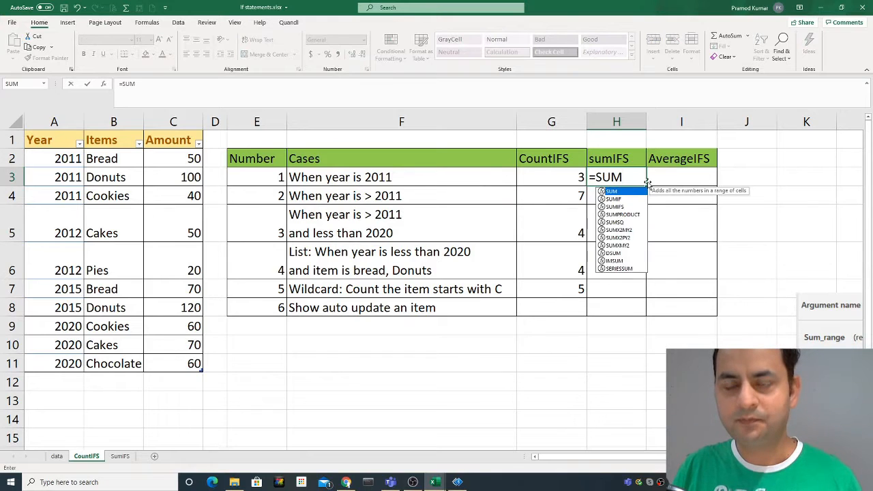
{"action": "key", "text": "Escape"}
{"action": "key", "text": "Escape"}
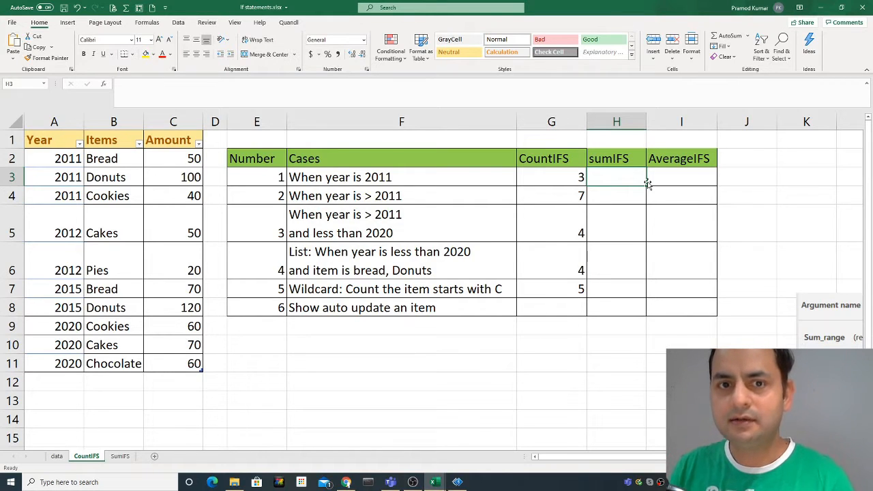
- Start a SUMIFS formula in H3 for the "When year is 2011" case with Table2[Amount] as the sum range
{"action": "left_click", "coordinate": [365, 232]}
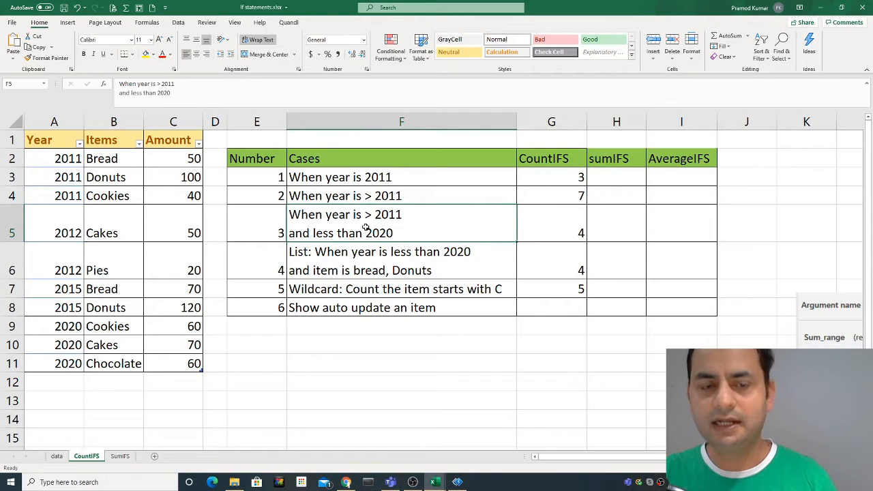
{"action": "left_click", "coordinate": [337, 266]}
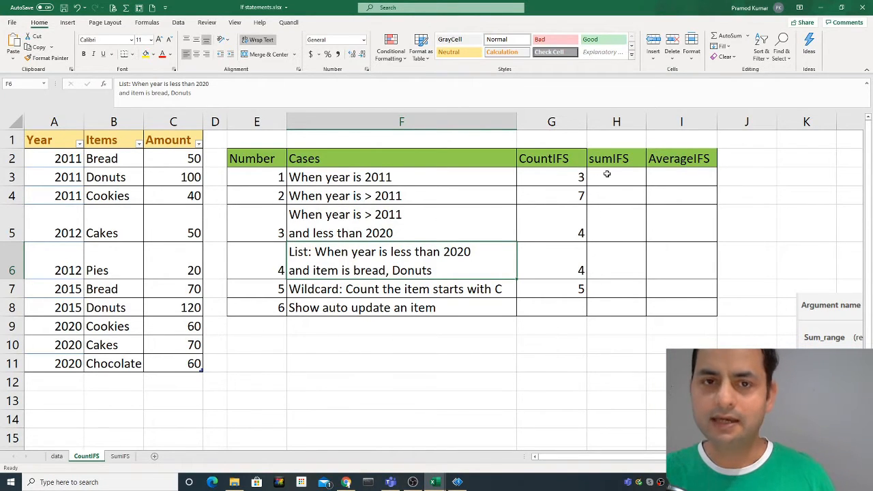
{"action": "left_click", "coordinate": [627, 174]}
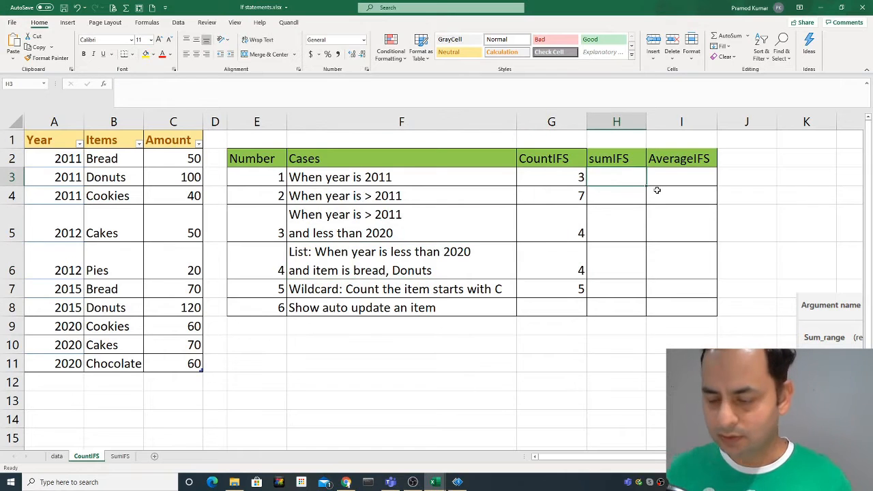
{"action": "type", "text": "="}
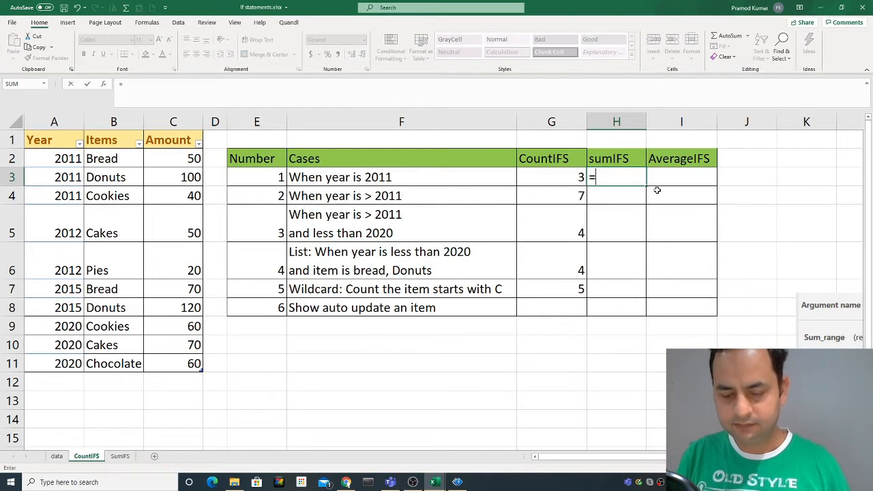
{"action": "type", "text": "SUMIFS("}
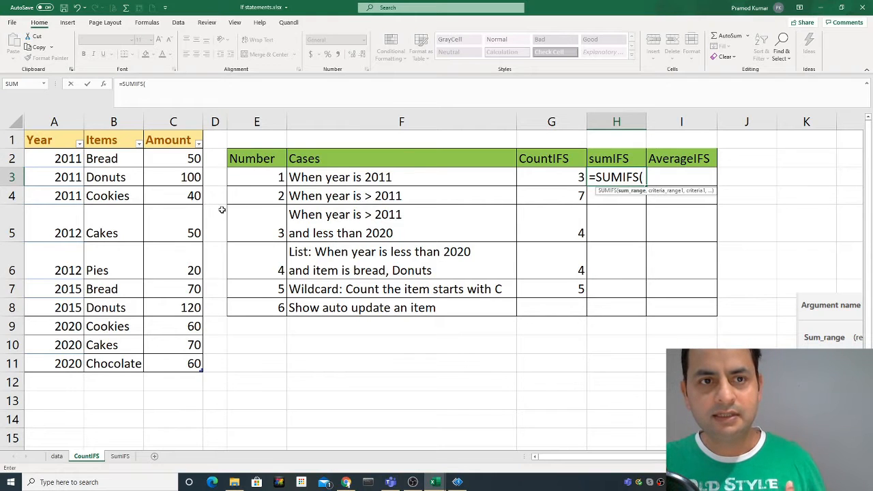
{"action": "left_click_drag", "start_coordinate": [186, 158], "coordinate": [180, 360]}
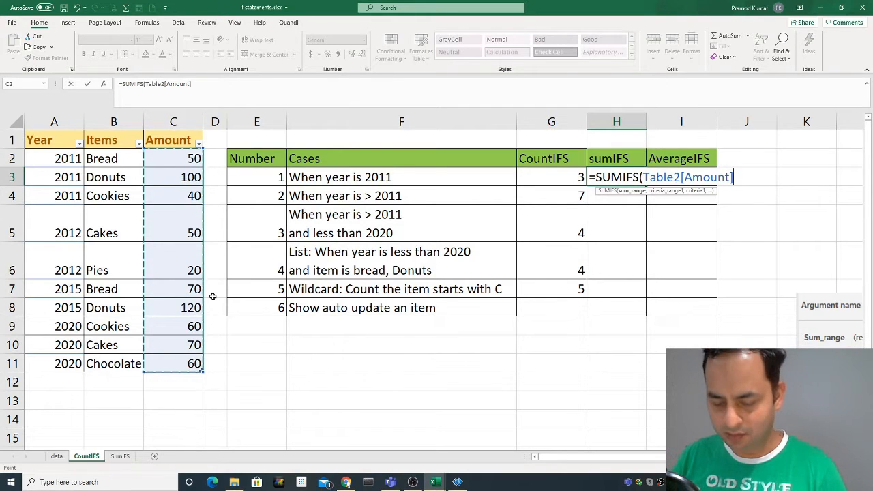
{"action": "type", "text": ","}
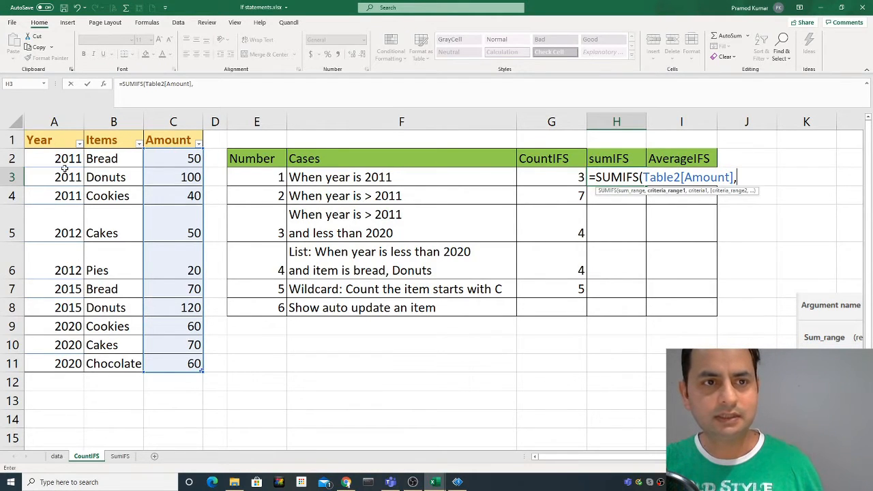
- Complete the H3 formula with Table2[Year] as the criteria range and "=2011" as the criterion, and enter it
{"action": "left_click_drag", "start_coordinate": [65, 159], "coordinate": [63, 363]}
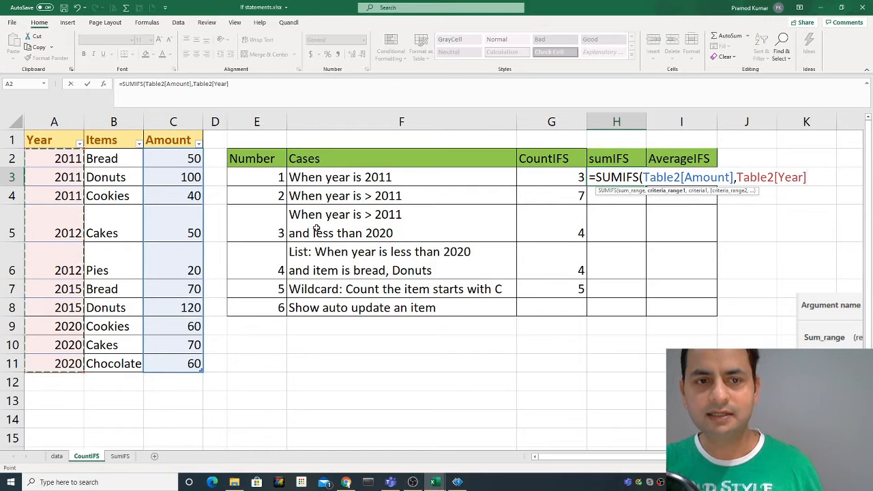
{"action": "type", "text": ","}
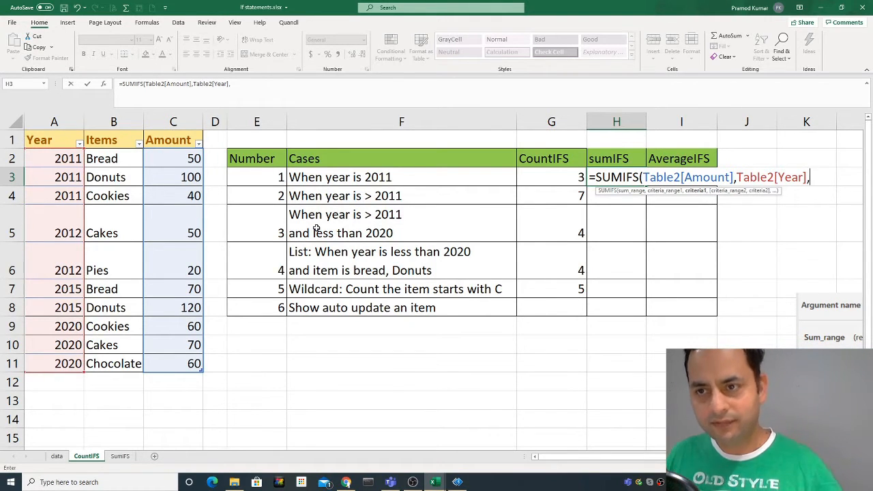
{"action": "type", "text": "\""}
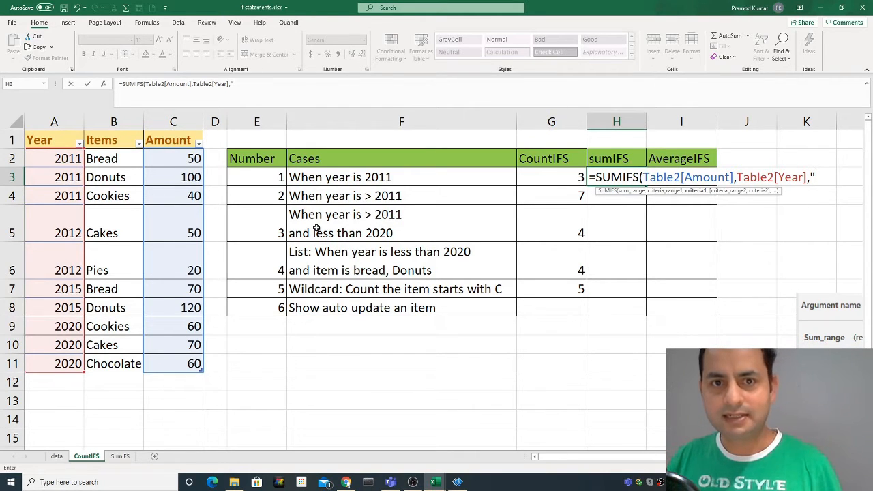
{"action": "type", "text": "="}
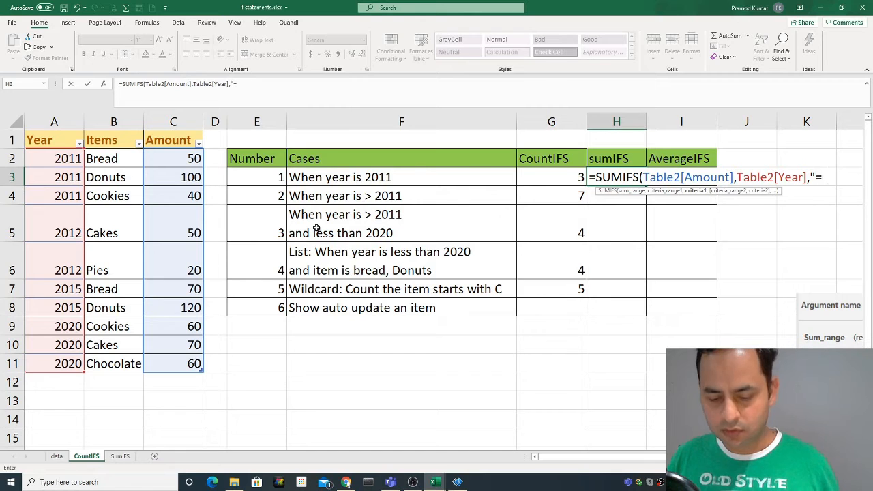
{"action": "type", "text": "2011\""}
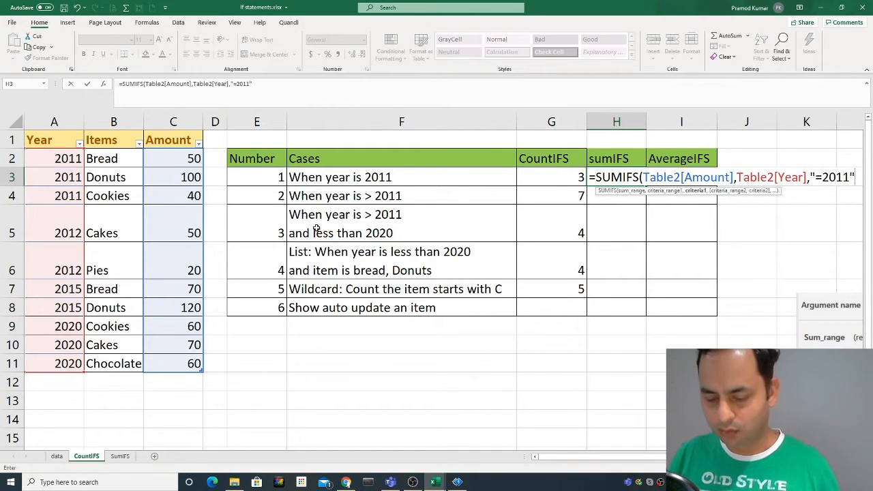
{"action": "type", "text": ")"}
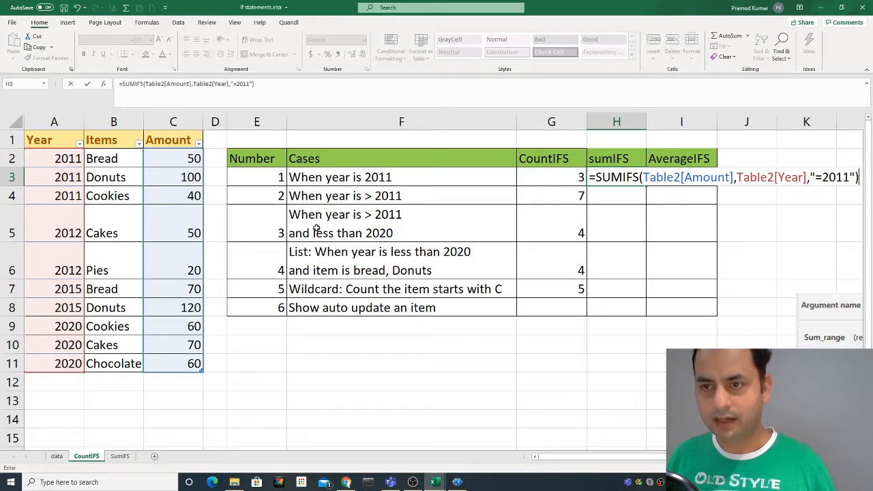
{"action": "key", "text": "Return"}
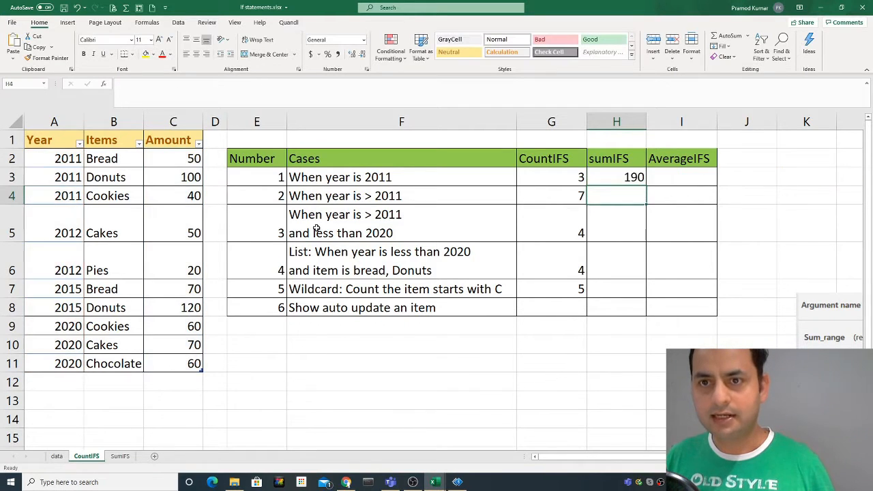
- Check the H3 sum against the individual 2011 amounts in C2 to C4
{"action": "key", "text": "Up"}
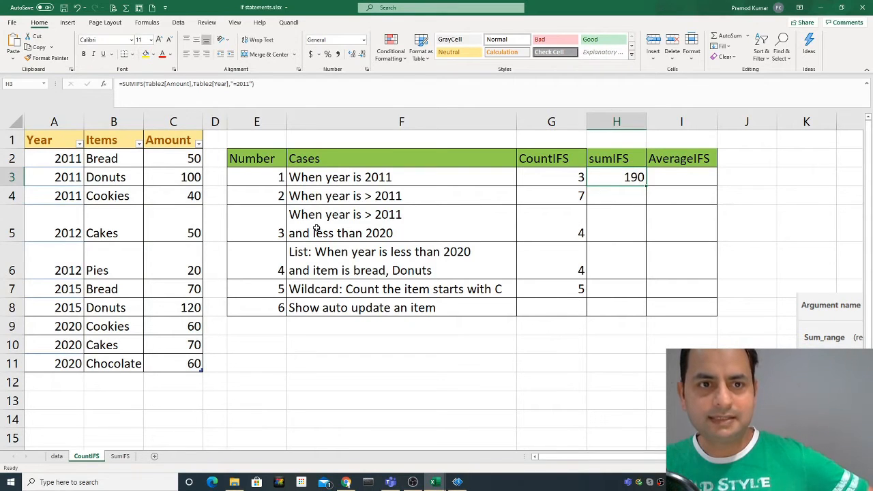
{"action": "left_click", "coordinate": [175, 177]}
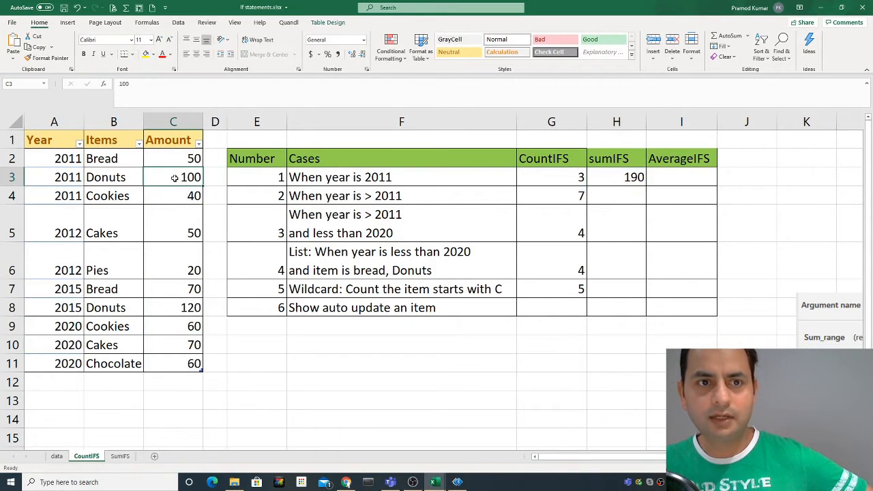
{"action": "left_click", "coordinate": [181, 160]}
{"action": "left_click", "coordinate": [183, 193]}
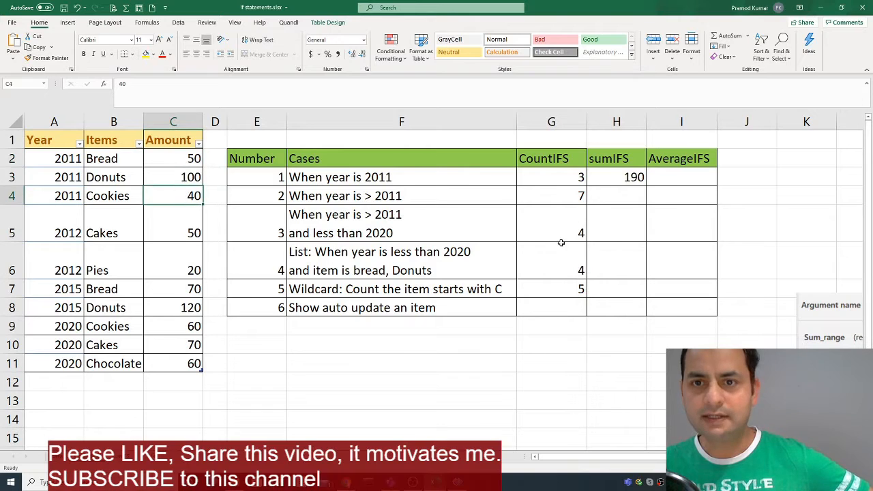
{"action": "left_click", "coordinate": [624, 182]}
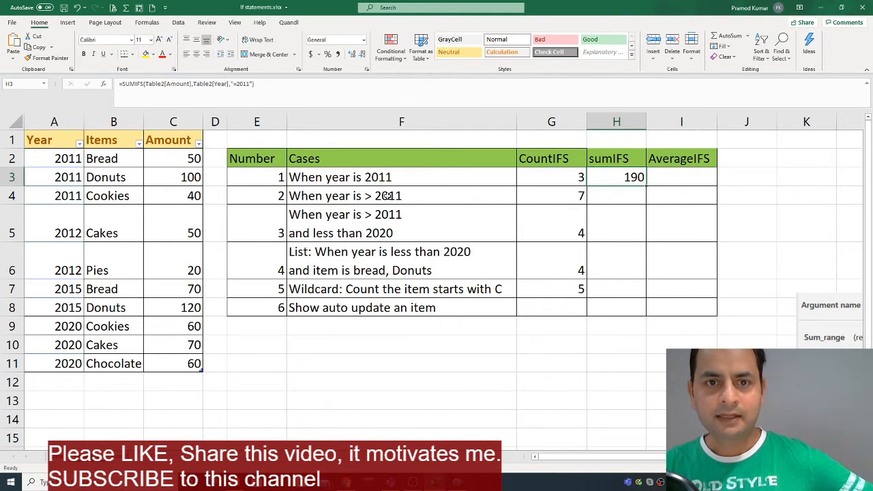
- Copy the SUMIFS formula text from H3 into H4, the sumIFS cell for the "When year is > 2011" case
{"action": "left_click", "coordinate": [387, 196]}
{"action": "left_click", "coordinate": [618, 195]}
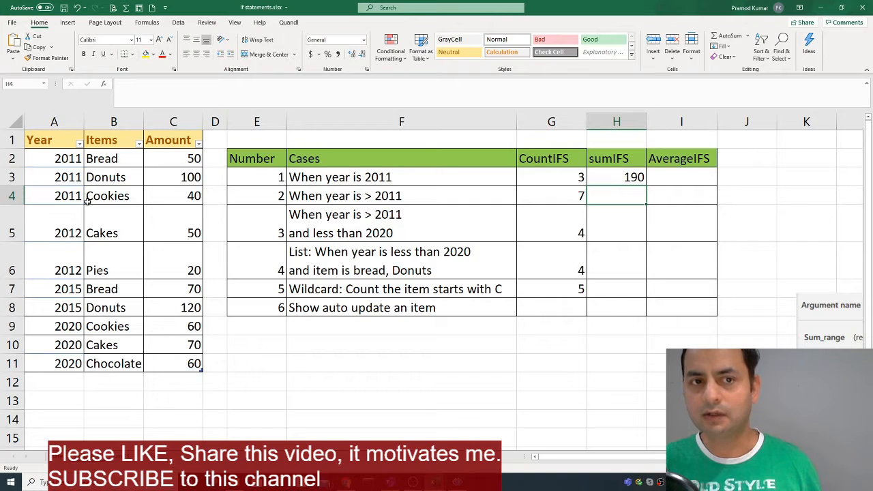
{"action": "left_click", "coordinate": [631, 182]}
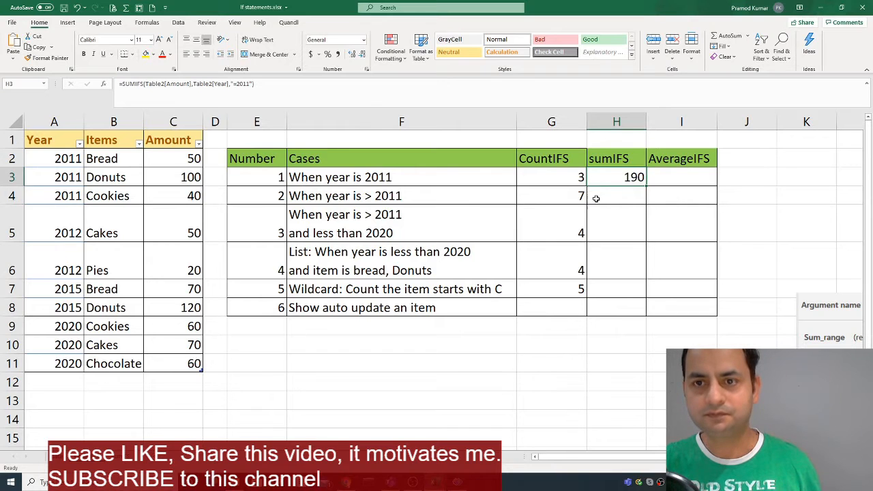
{"action": "left_click", "coordinate": [297, 97]}
{"action": "left_click_drag", "start_coordinate": [192, 84], "coordinate": [120, 81]}
{"action": "key", "text": "ctrl+c"}
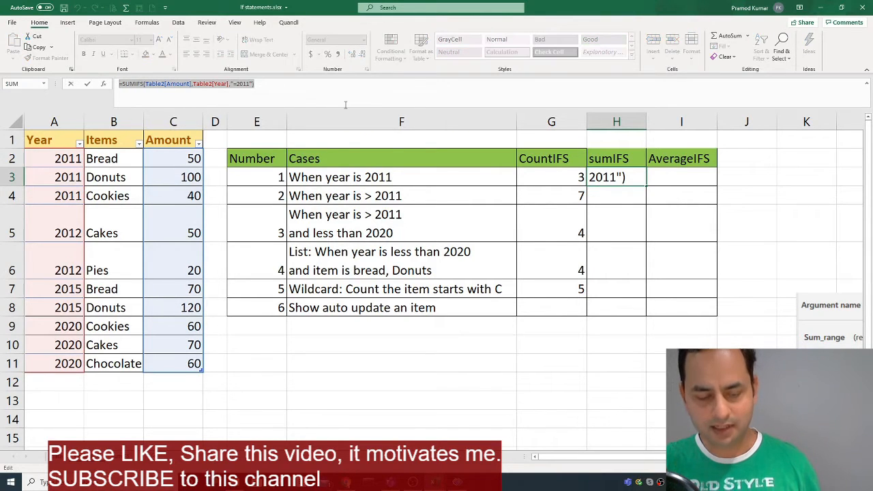
{"action": "key", "text": "Escape"}
{"action": "left_click", "coordinate": [611, 197]}
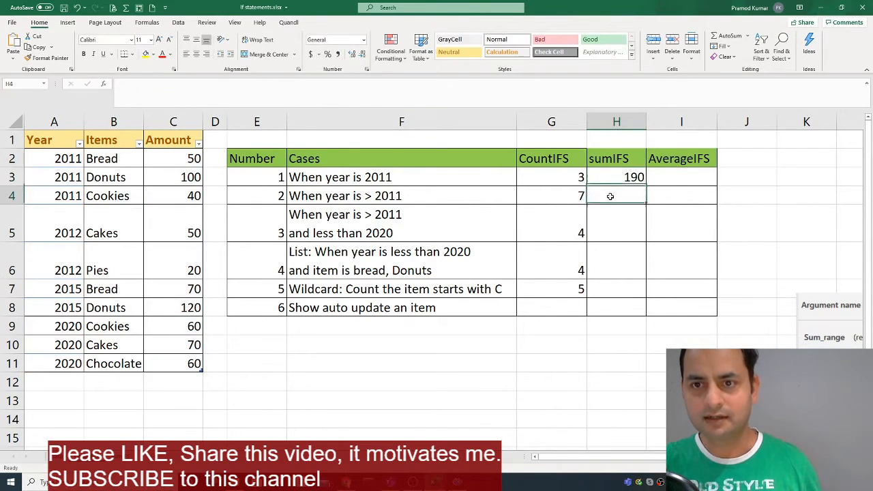
{"action": "double_click", "coordinate": [611, 197]}
{"action": "key", "text": "ctrl+v"}
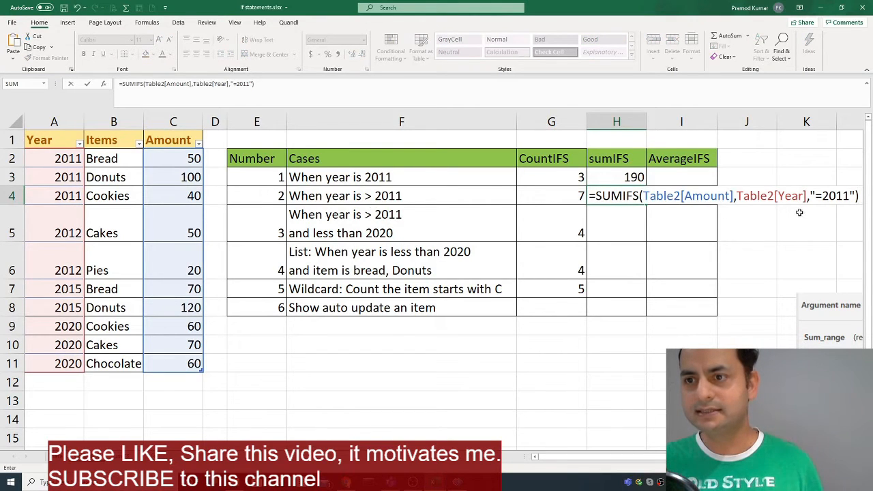
- Change the criterion in the H4 formula to ">2011" and enter the formula
{"action": "left_click", "coordinate": [820, 196]}
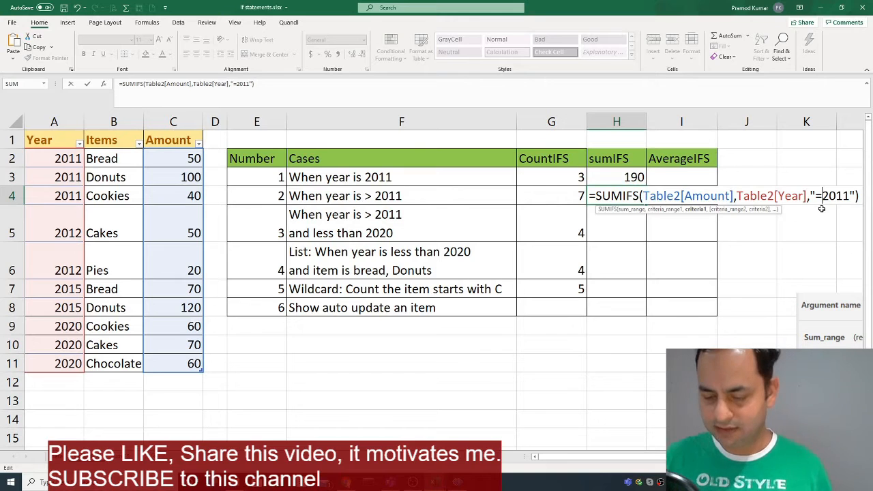
{"action": "key", "text": "BackSpace"}
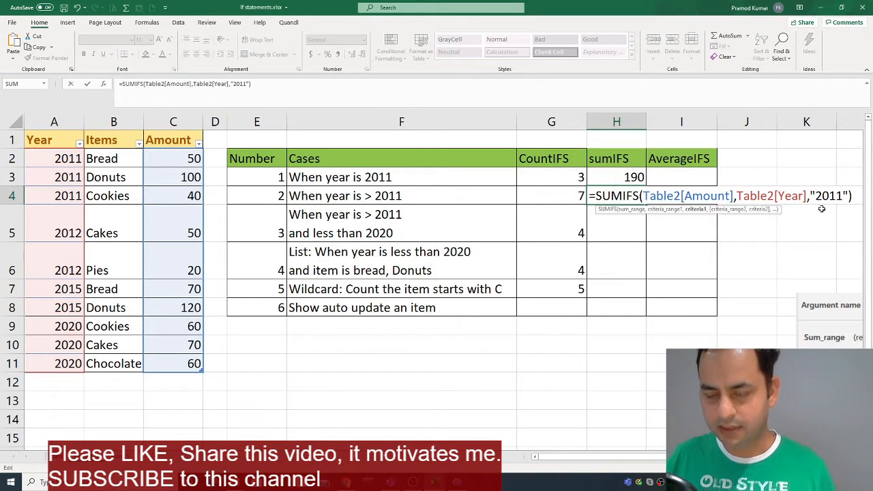
{"action": "type", "text": ">"}
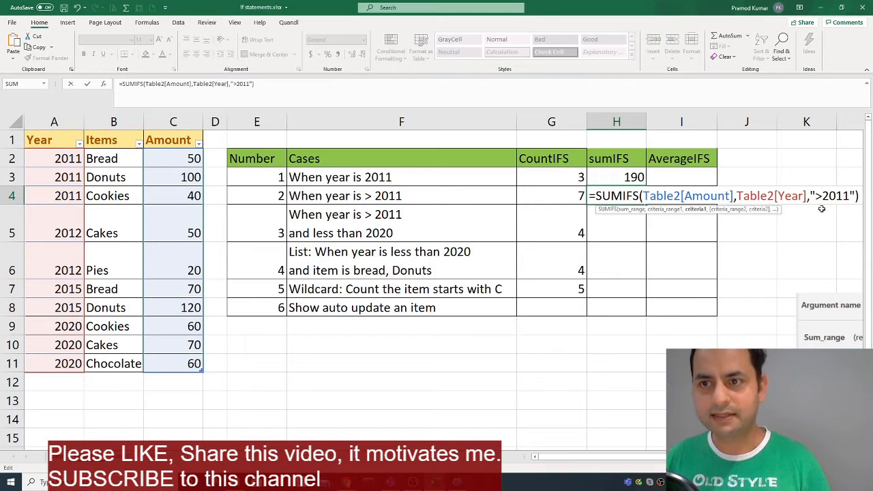
{"action": "key", "text": "Return"}
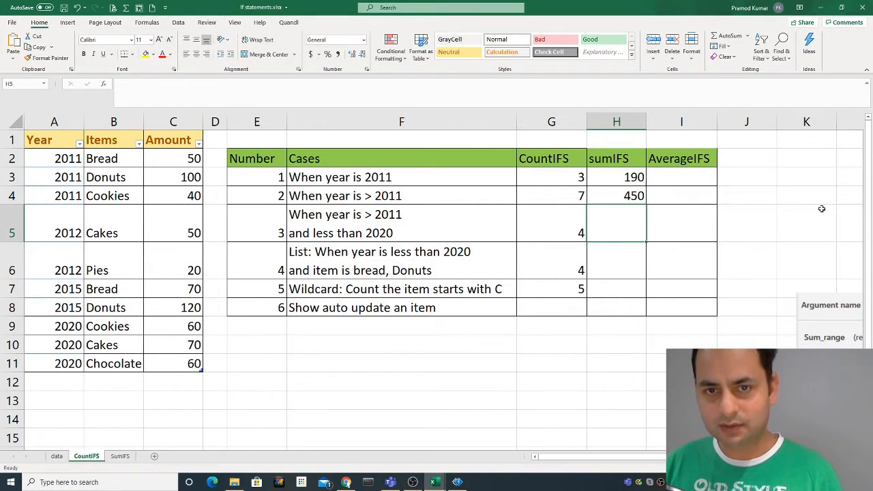
- Copy the SUMIFS formula text from H4 into H5, for the case with year above 2011 and less than 2020
{"action": "key", "text": "Up"}
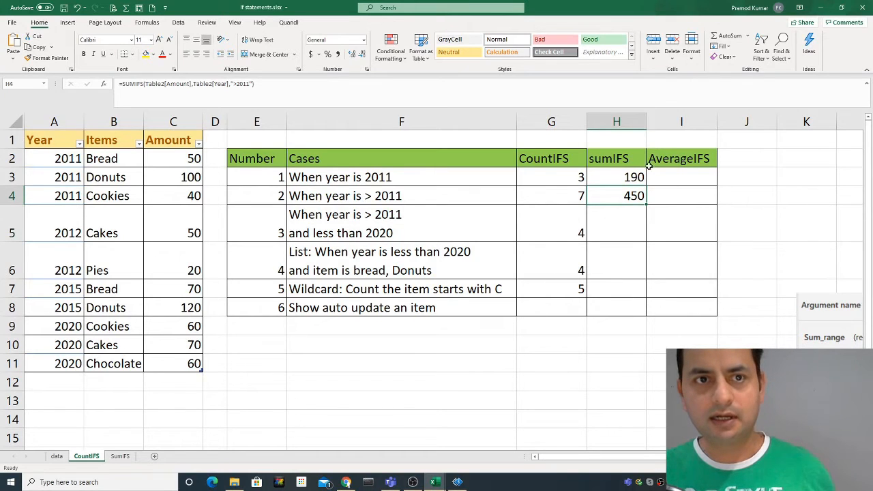
{"action": "left_click", "coordinate": [315, 85]}
{"action": "left_click_drag", "start_coordinate": [281, 86], "coordinate": [120, 86]}
{"action": "key", "text": "ctrl+c"}
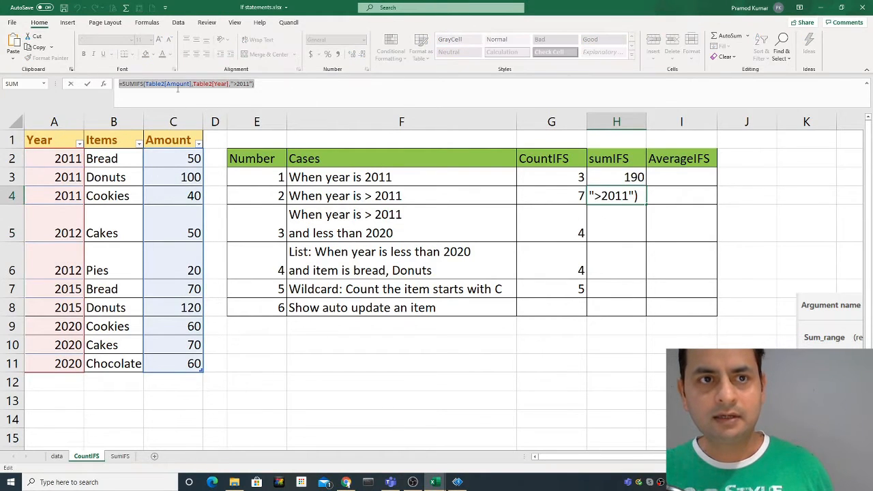
{"action": "key", "text": "Escape"}
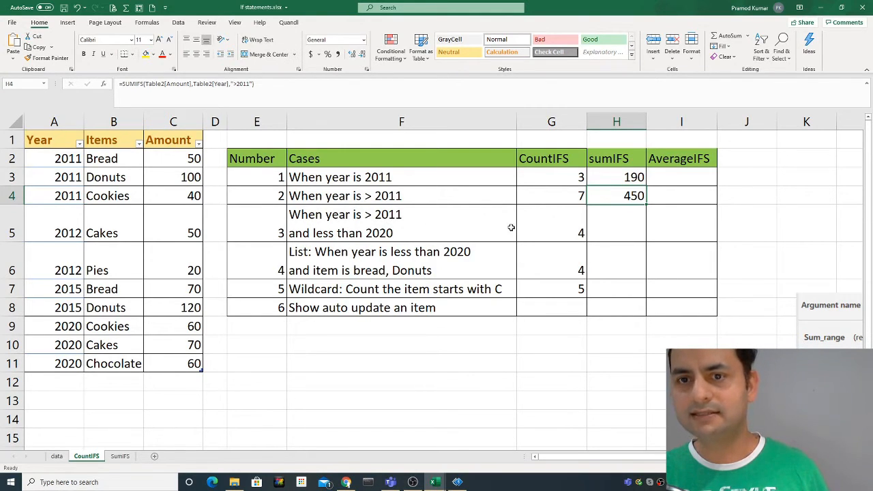
{"action": "double_click", "coordinate": [612, 227]}
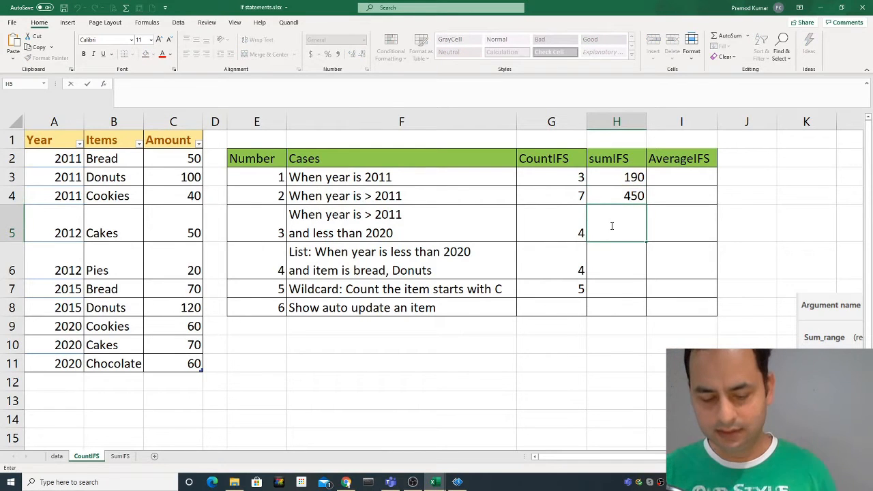
{"action": "key", "text": "ctrl+v"}
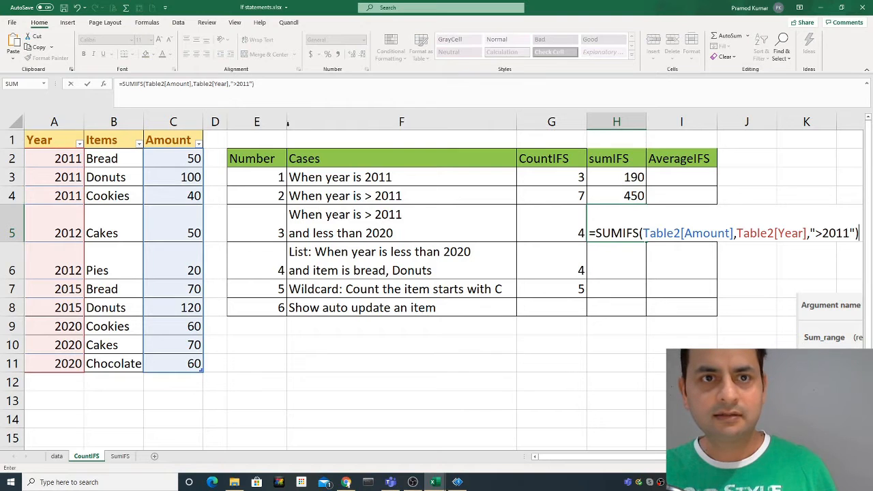
- Extend the H5 formula with Table2[Year] as second criteria range and "<2020" as its criterion, and enter it
{"action": "key", "text": "BackSpace"}
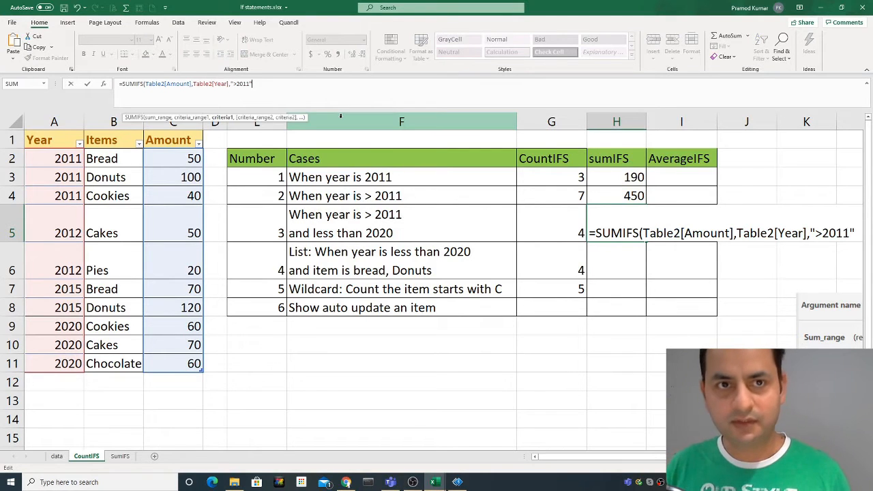
{"action": "type", "text": ","}
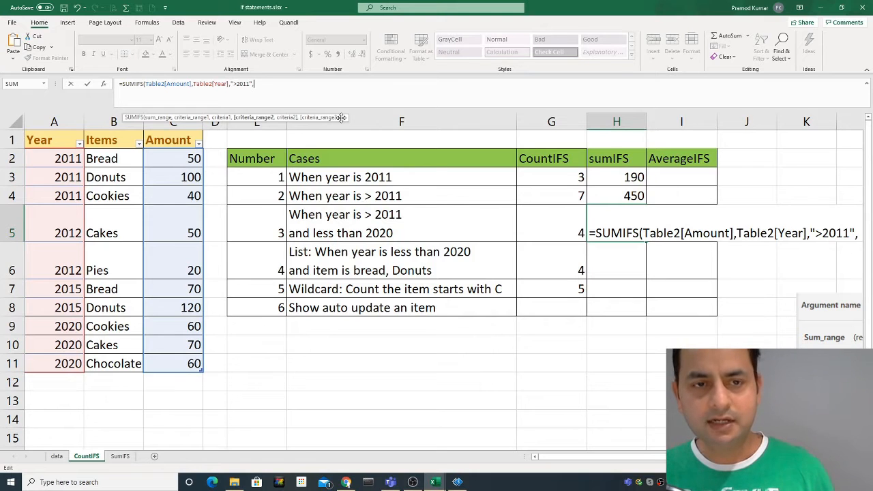
{"action": "left_click", "coordinate": [58, 158]}
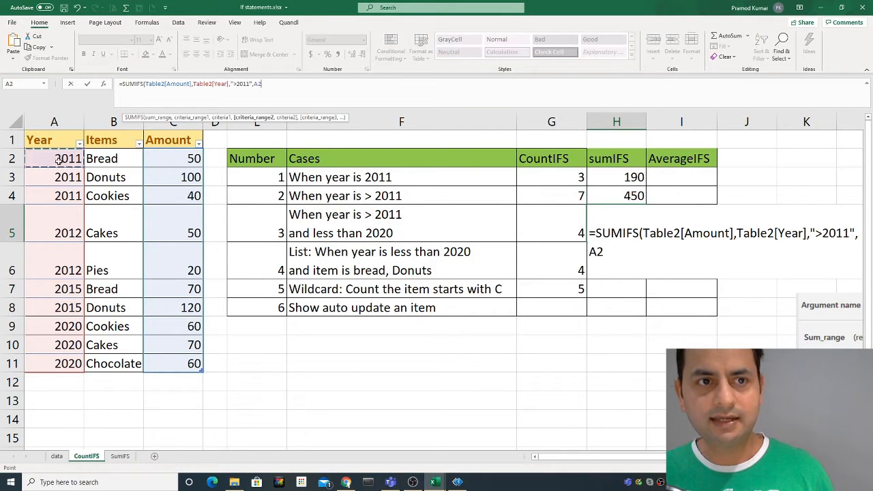
{"action": "left_click_drag", "start_coordinate": [59, 158], "coordinate": [60, 365]}
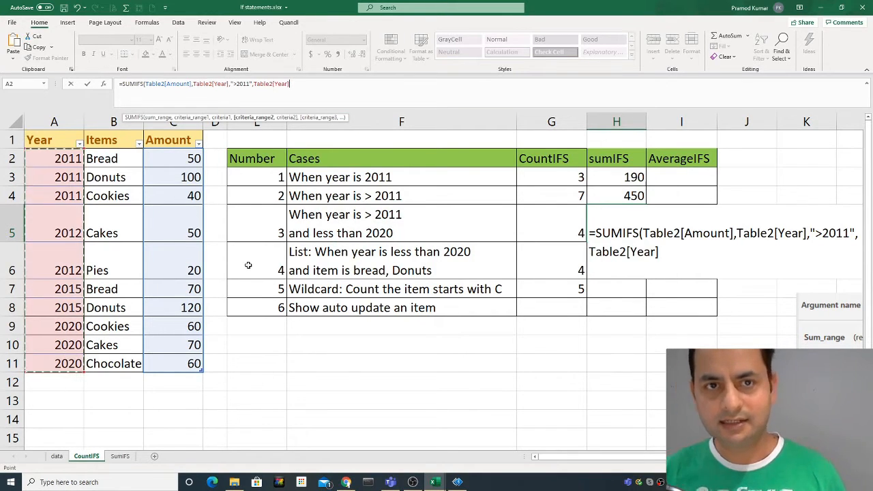
{"action": "type", "text": ",\"<"}
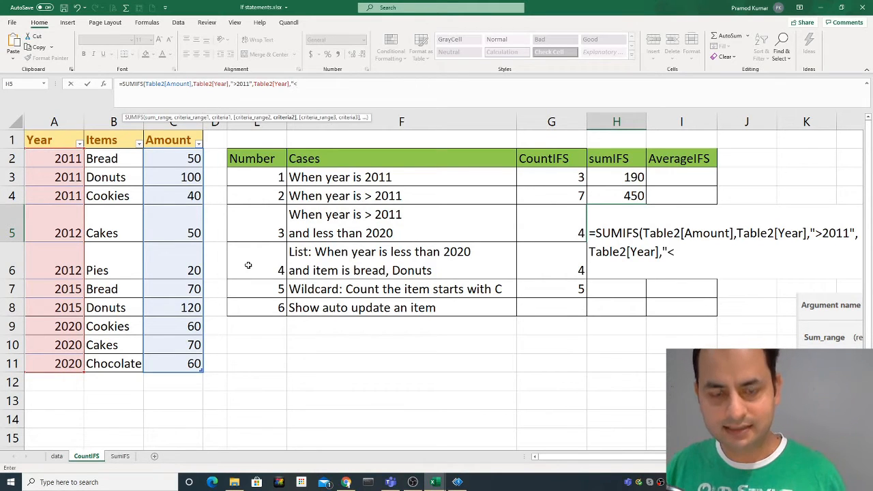
{"action": "type", "text": "2020"}
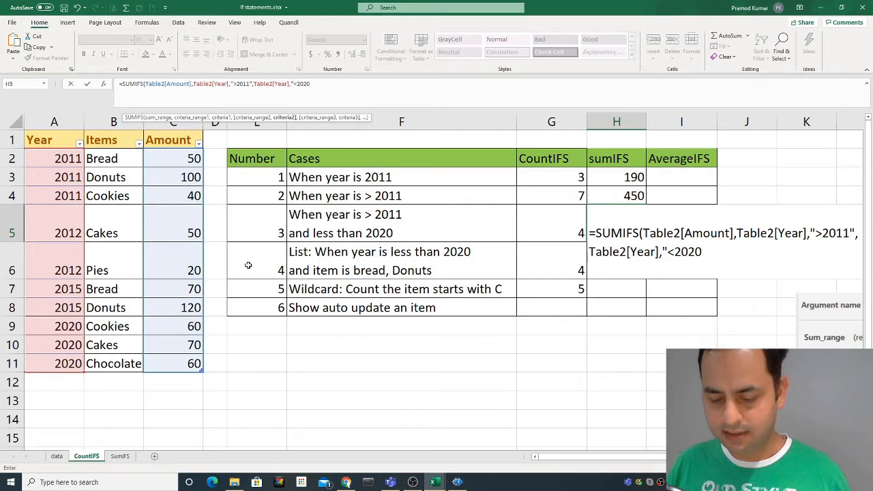
{"action": "type", "text": "\")"}
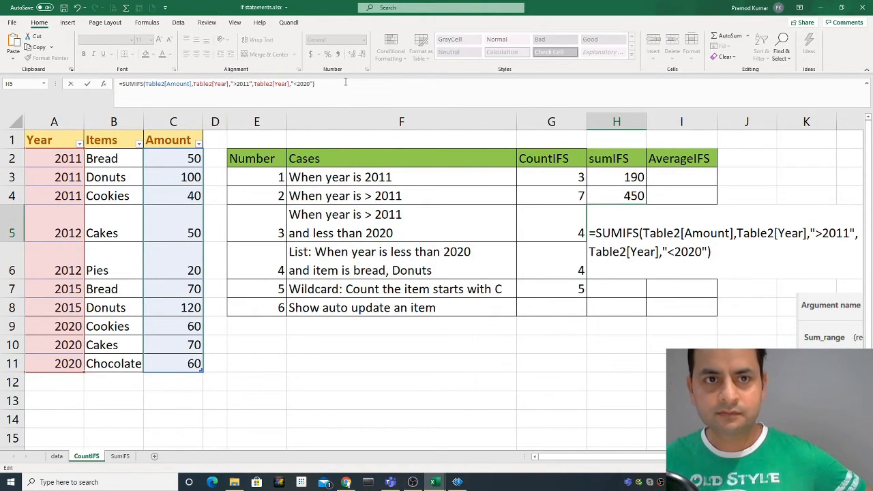
{"action": "key", "text": "Return"}
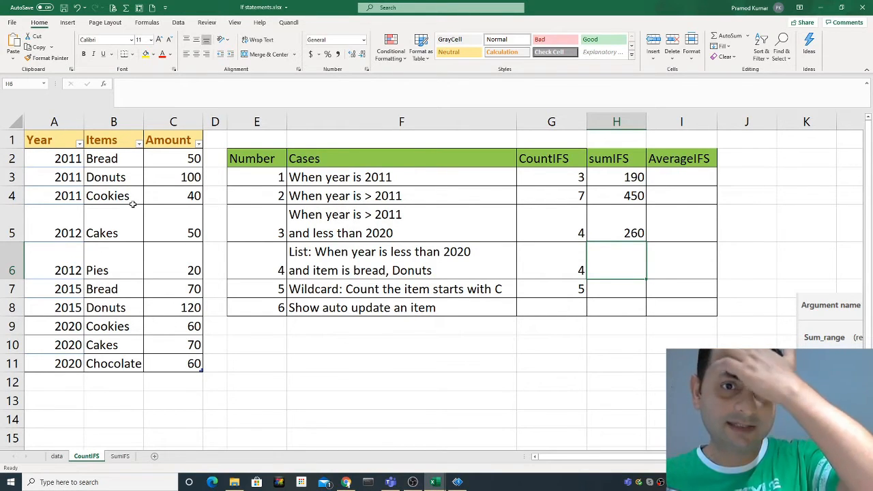
- Start a SUMIFS formula in H6 for the bread and Donuts list case, with Table2[Amount] as the sum range
{"action": "left_click", "coordinate": [372, 271]}
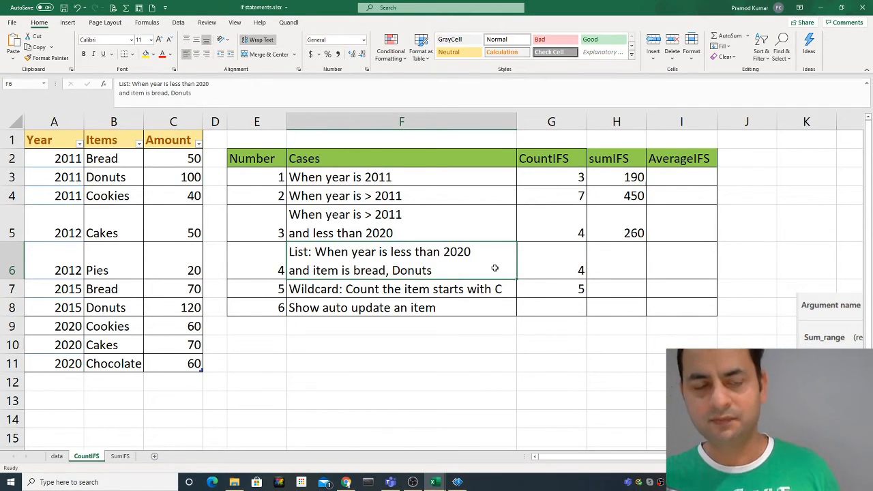
{"action": "double_click", "coordinate": [619, 266]}
{"action": "type", "text": "="}
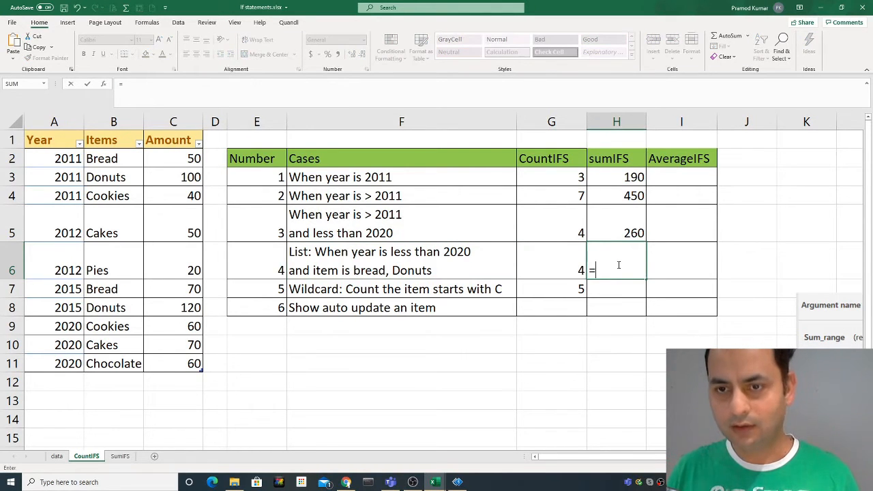
{"action": "type", "text": "SUMIF"}
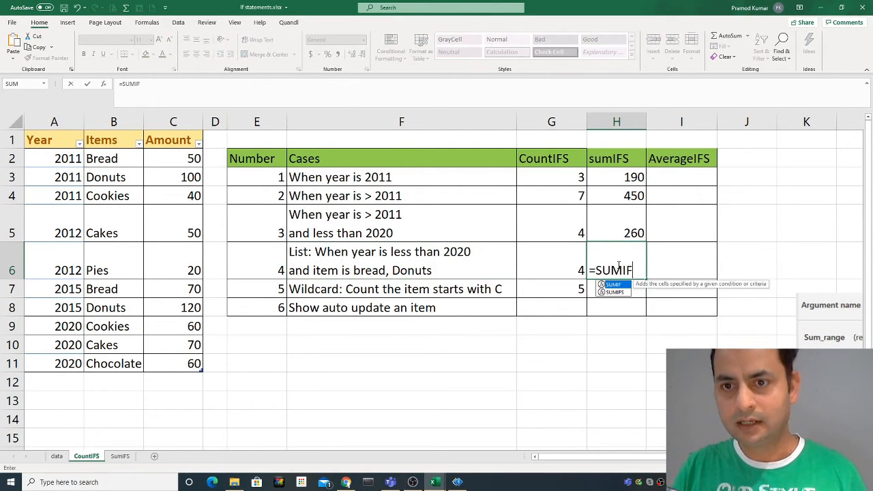
{"action": "type", "text": "S("}
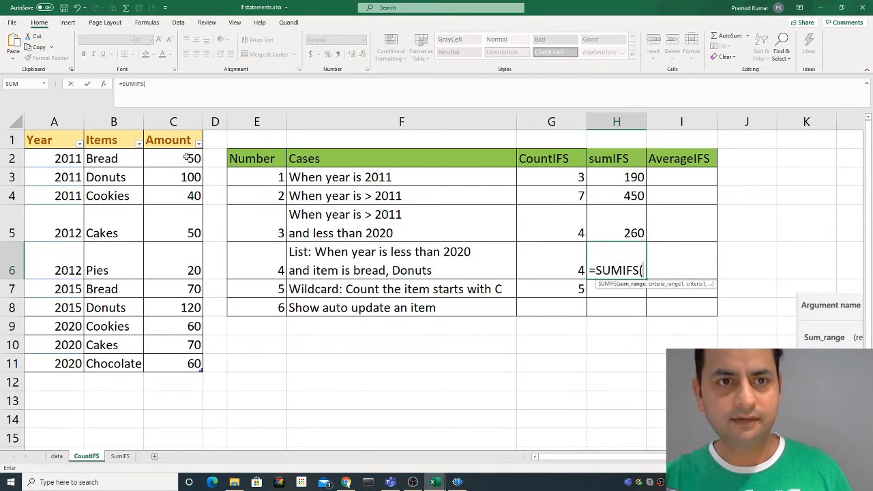
{"action": "left_click_drag", "start_coordinate": [186, 158], "coordinate": [179, 365]}
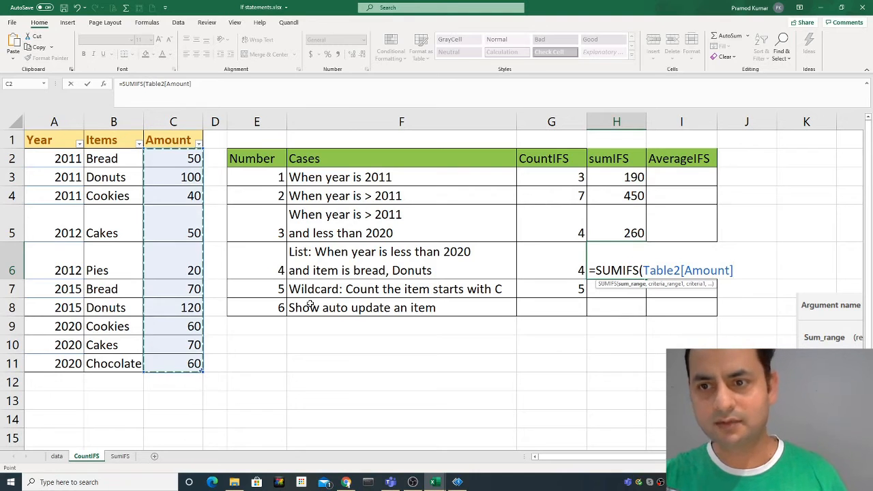
{"action": "type", "text": ","}
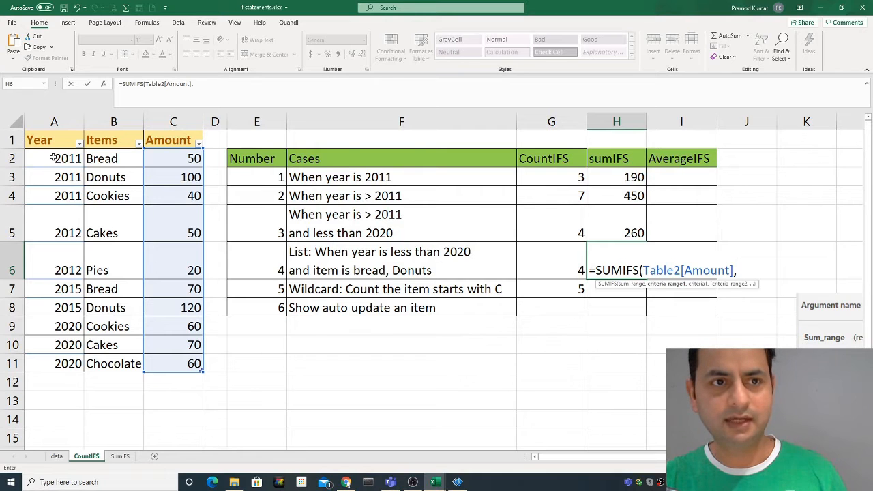
- Add Table2[Year] as the first criteria range of the H6 formula, with "<2020" as its criterion
{"action": "left_click_drag", "start_coordinate": [53, 159], "coordinate": [58, 354]}
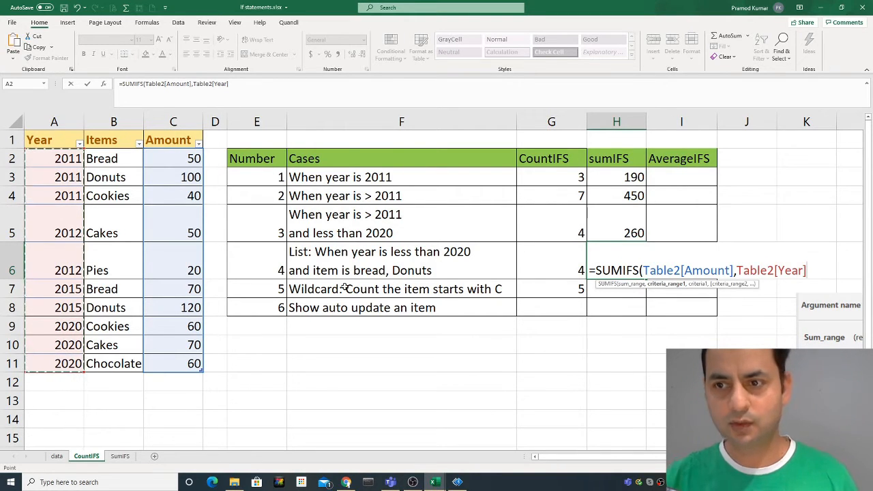
{"action": "type", "text": ","}
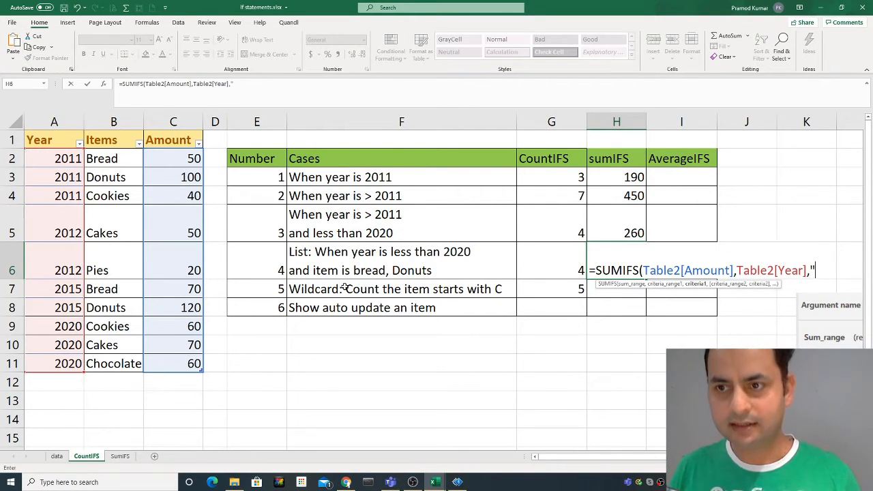
{"action": "type", "text": "\"<"}
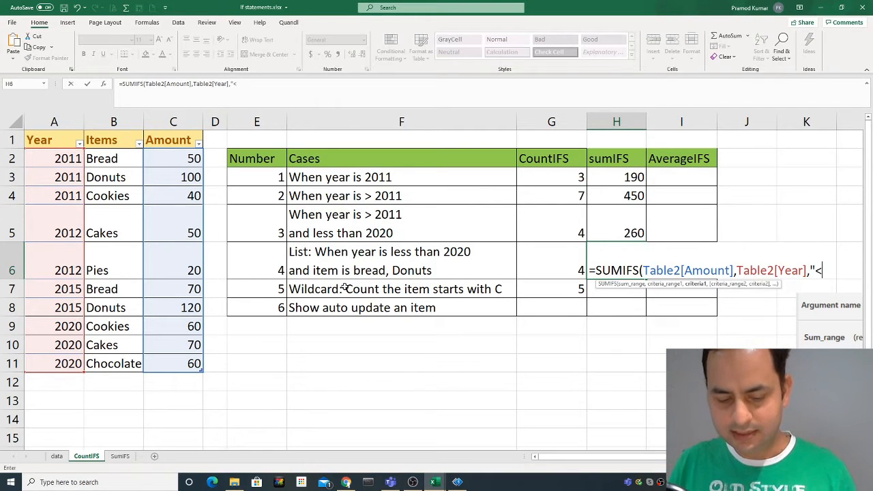
{"action": "type", "text": "2020"}
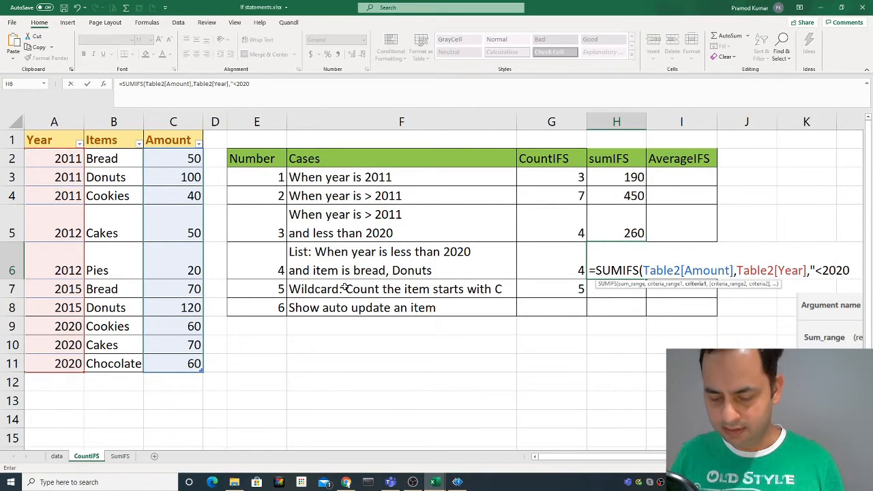
{"action": "type", "text": "\","}
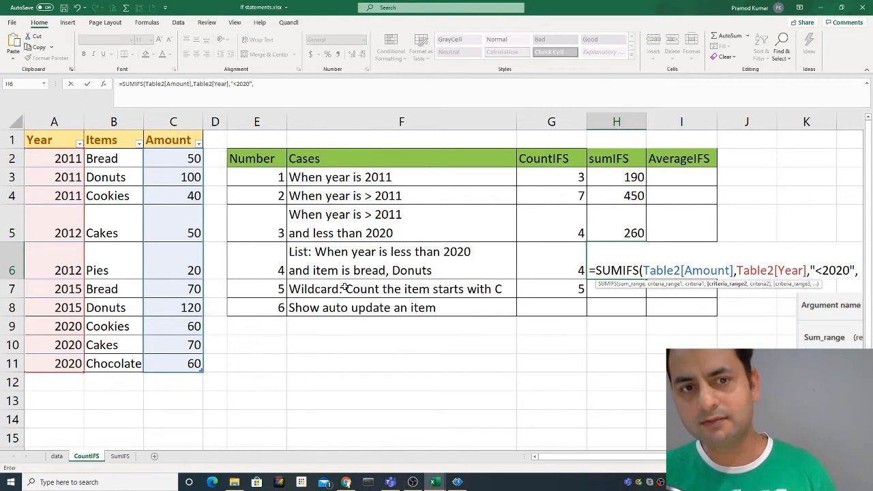
- Add Table2[Items] as the second criteria range of the H6 formula and start its array criterion with "Bread"
{"action": "left_click_drag", "start_coordinate": [109, 160], "coordinate": [117, 360]}
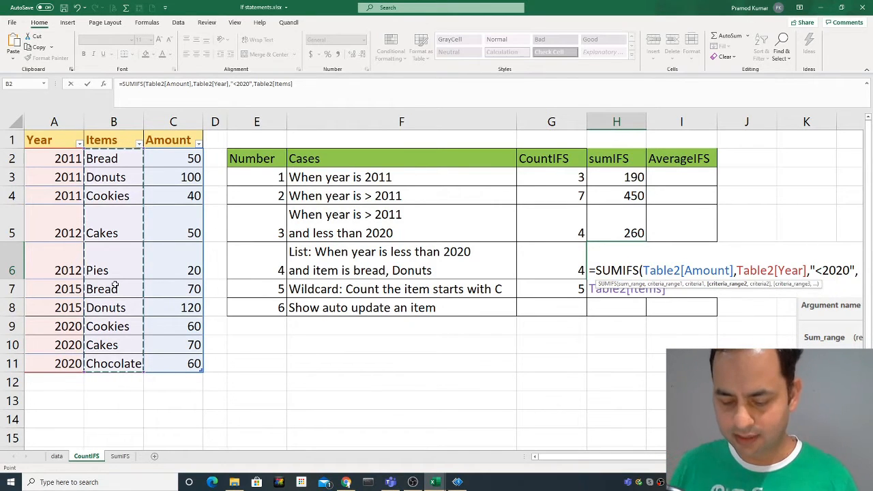
{"action": "type", "text": ","}
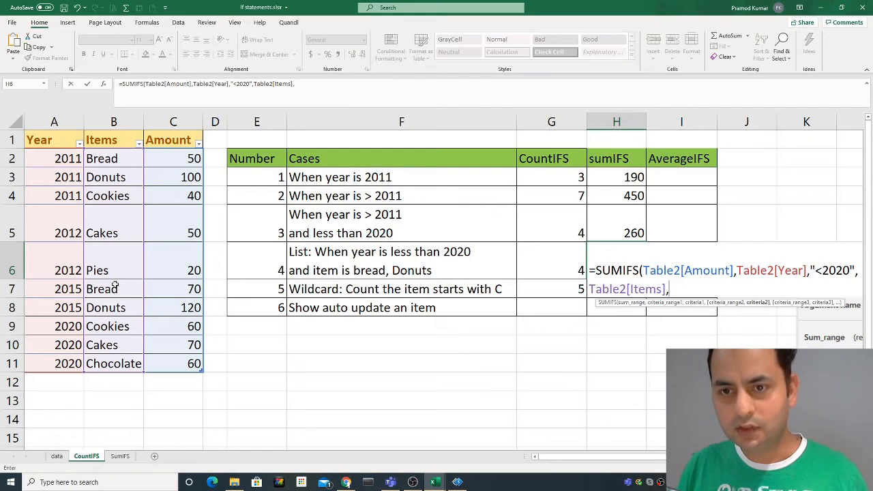
{"action": "type", "text": "{"}
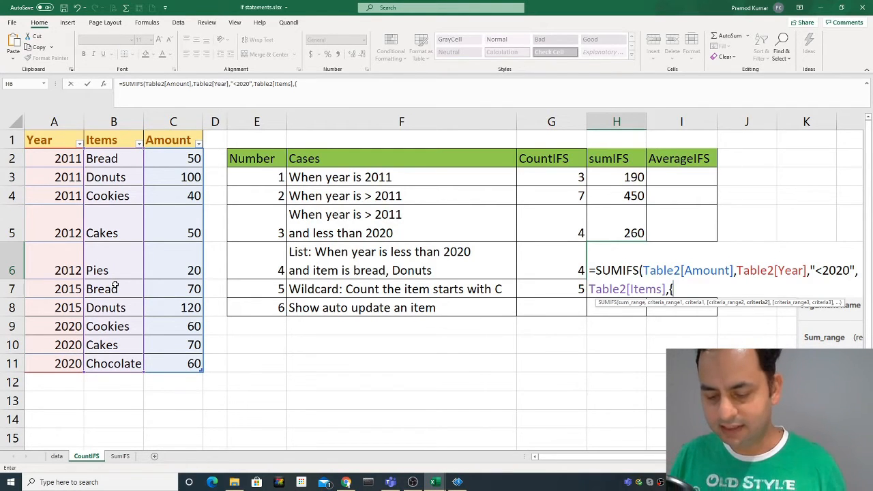
{"action": "type", "text": "\""}
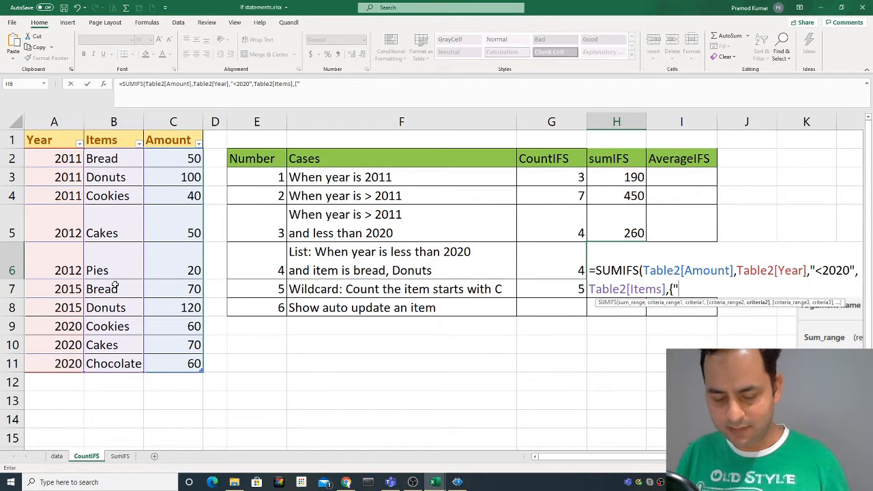
{"action": "type", "text": "bre"}
{"action": "key", "text": "BackSpace"}
{"action": "key", "text": "BackSpace"}
{"action": "key", "text": "BackSpace"}
{"action": "type", "text": "B"}
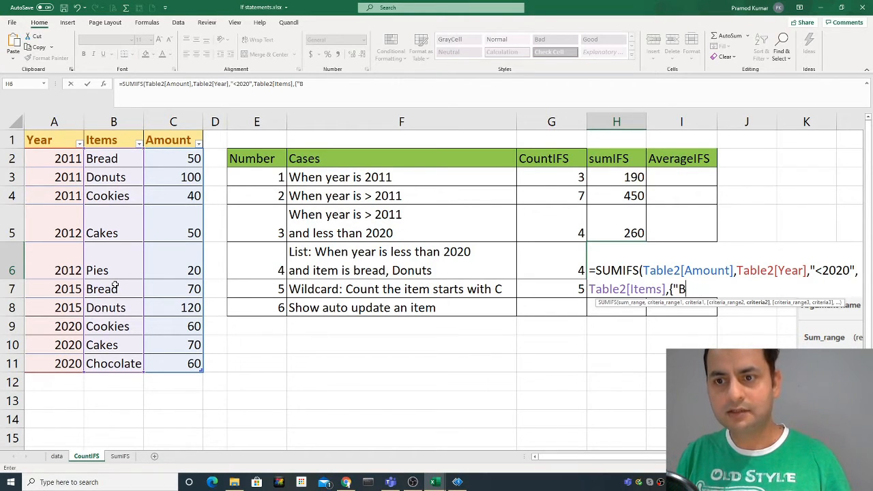
{"action": "type", "text": "read"}
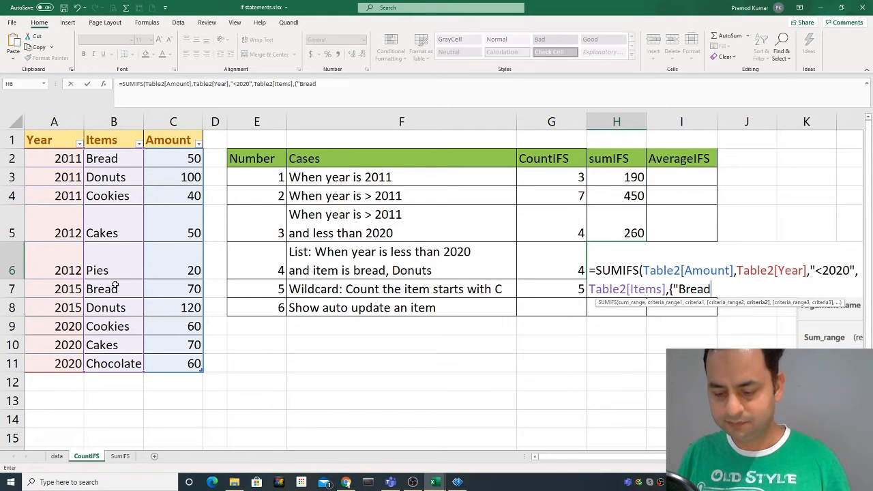
{"action": "type", "text": "\","}
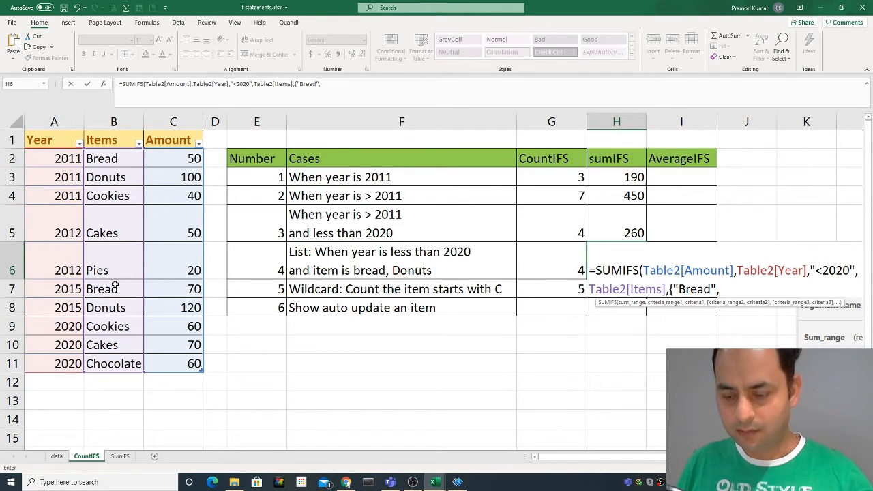
- Add "Donuts" as the second item of the array criterion, then close the array and the SUMIFS function
{"action": "type", "text": "\""}
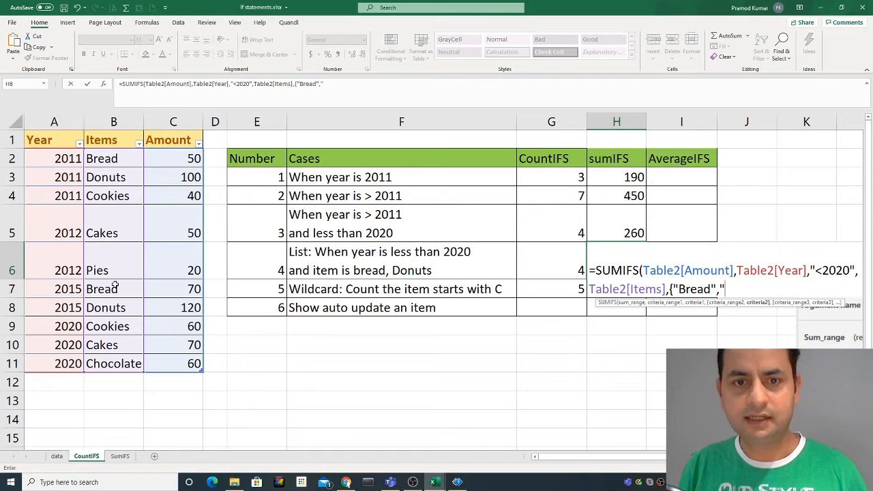
{"action": "type", "text": "Do"}
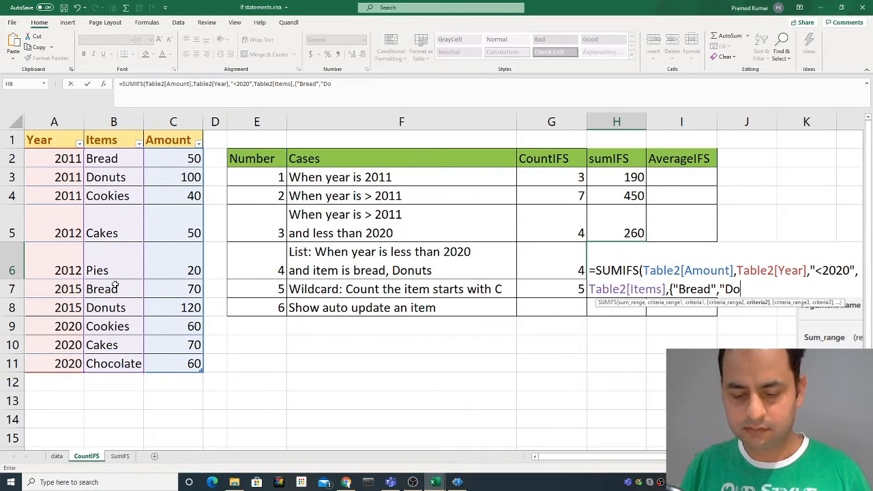
{"action": "type", "text": "nuts\""}
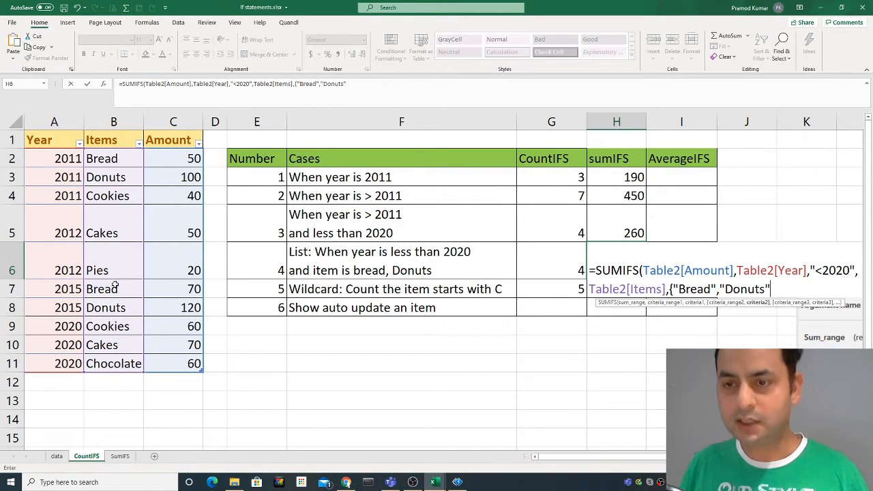
{"action": "type", "text": "}"}
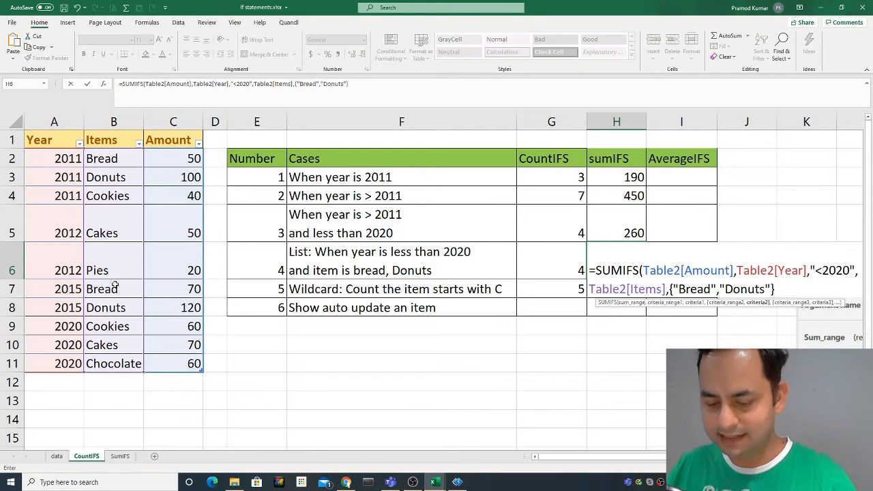
{"action": "type", "text": ")"}
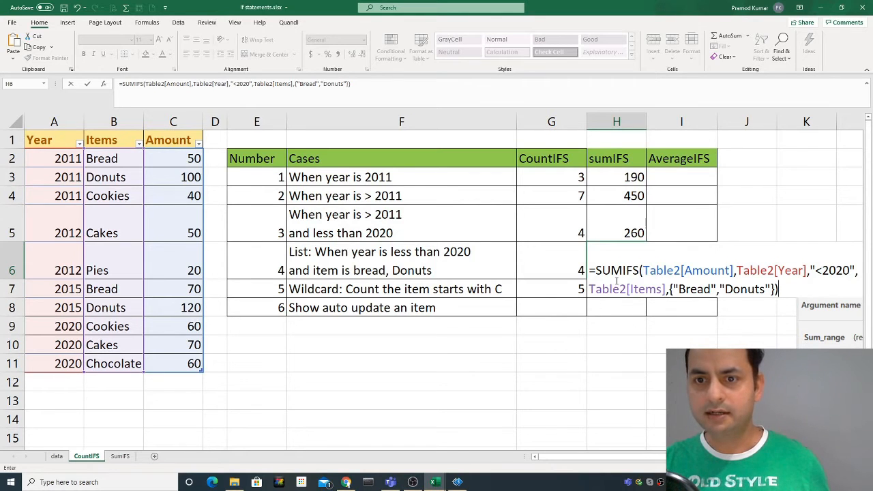
{"action": "left_click", "coordinate": [596, 268]}
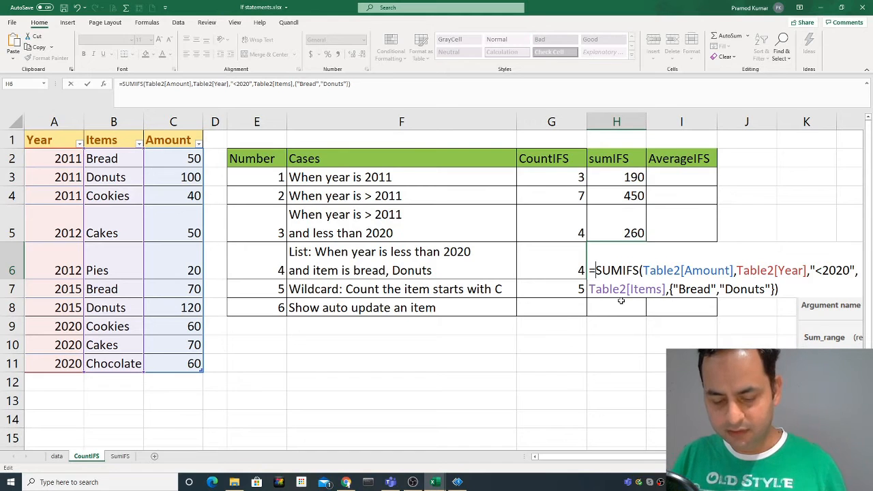
{"action": "type", "text": "sum("}
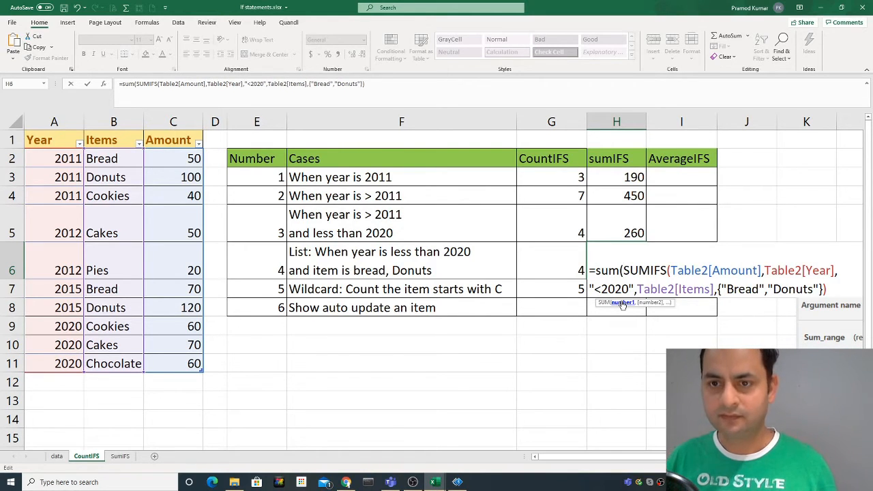
{"action": "key", "text": "BackSpace"}
{"action": "key", "text": "BackSpace"}
{"action": "key", "text": "BackSpace"}
{"action": "key", "text": "BackSpace"}
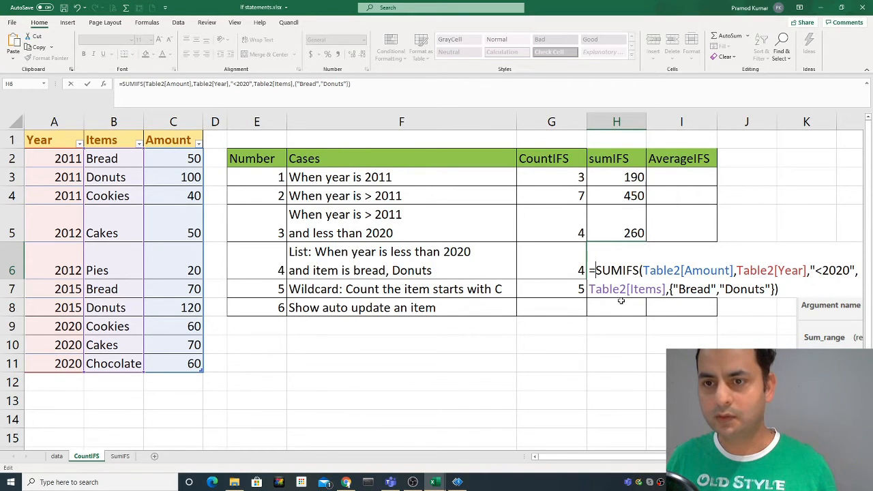
- Enter the SUMIFS formula in H6 and check the separate results for Bread and Donuts in H6 and I6
{"action": "key", "text": "Return"}
{"action": "key", "text": "Up"}
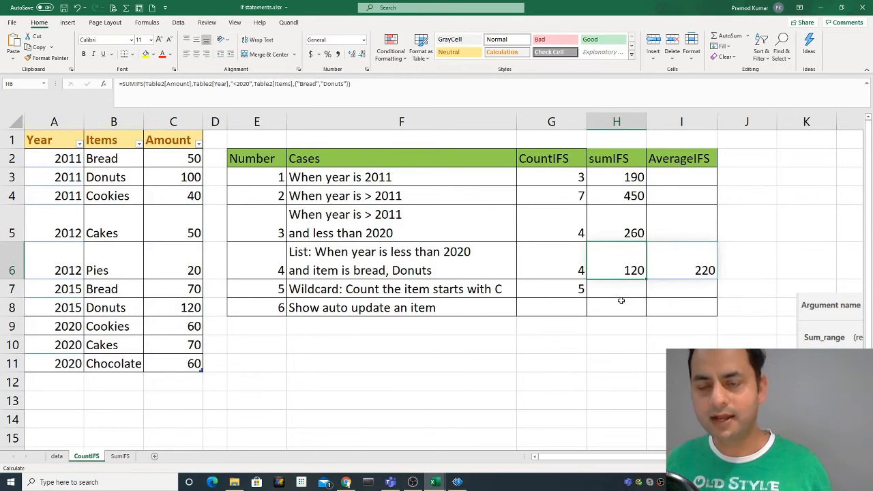
{"action": "key", "text": "Right"}
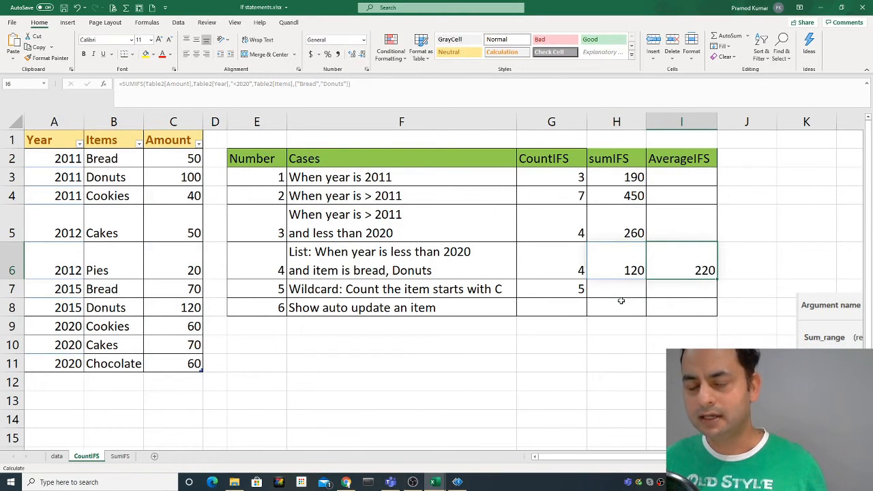
- Wrap the SUMIFS formula in H6 in a SUM function so both items are totalled in one cell, and enter it
{"action": "key", "text": "Left"}
{"action": "key", "text": "F2"}
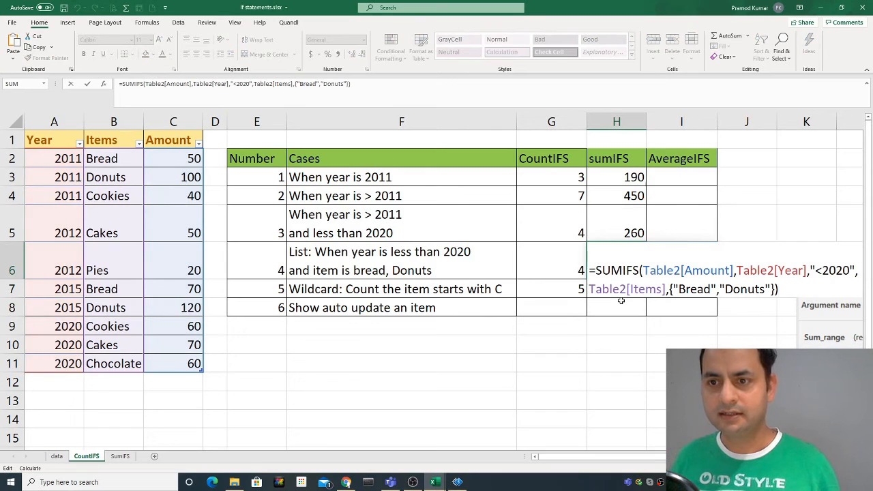
{"action": "key", "text": "Up"}
{"action": "key", "text": "Home"}
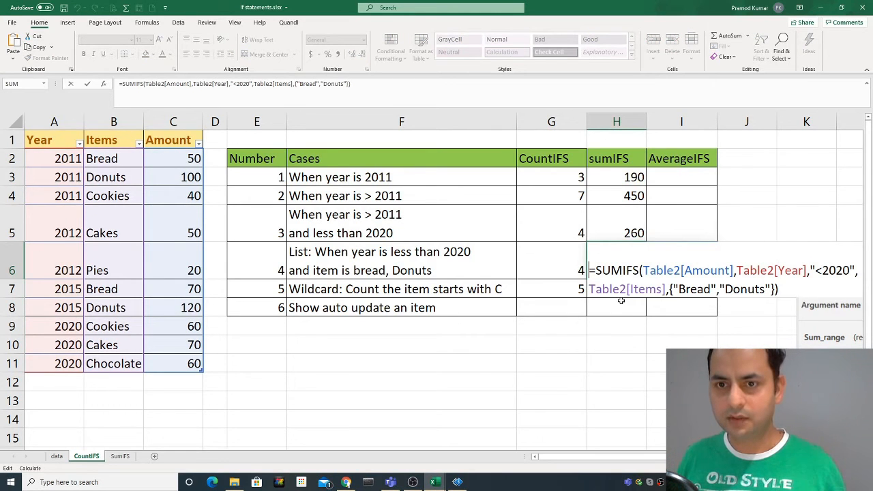
{"action": "key", "text": "Right"}
{"action": "type", "text": "sum("}
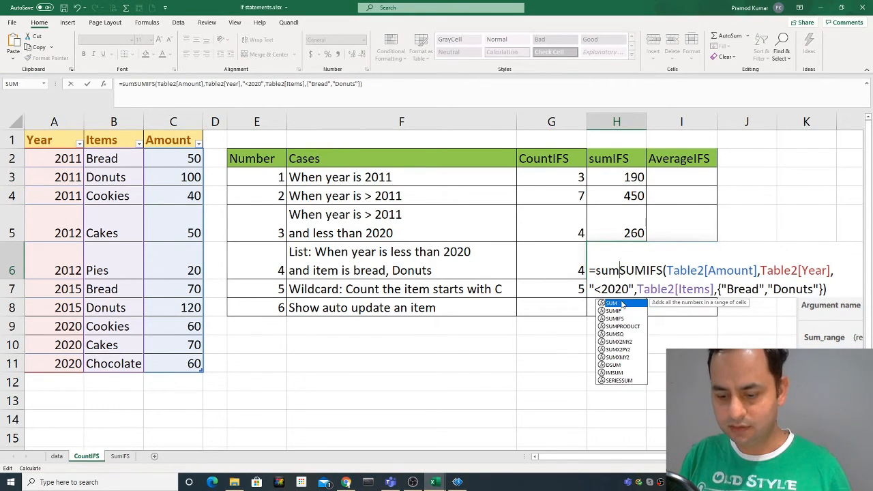
{"action": "key", "text": "End"}
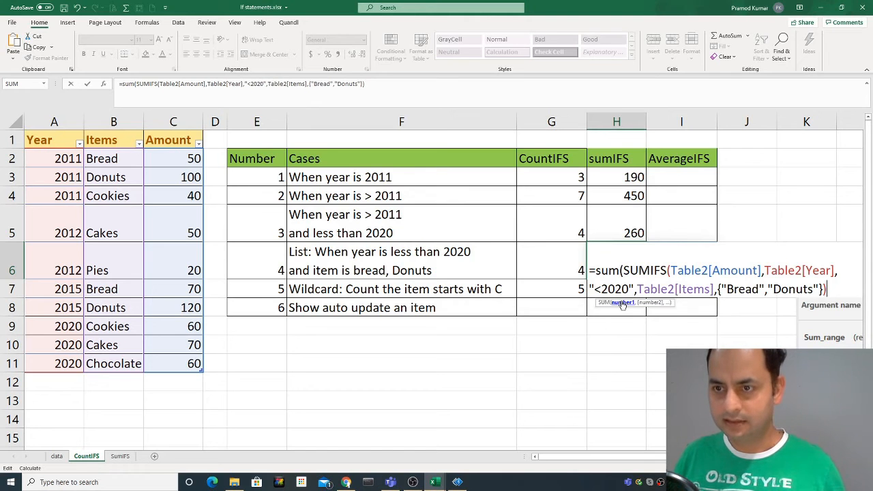
{"action": "type", "text": ")"}
{"action": "key", "text": "Return"}
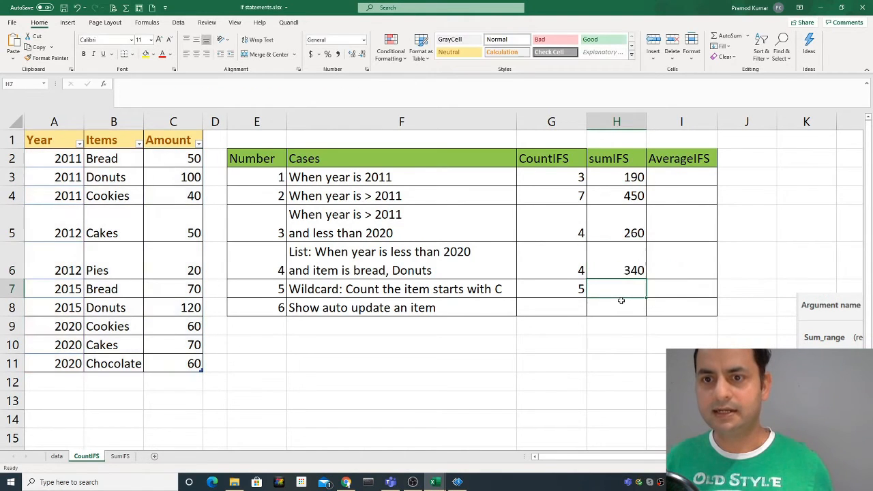
- Review the bread and Donuts case in F6 and its SUM and SUMIFS formula in H6
{"action": "key", "text": "alt+Tab"}
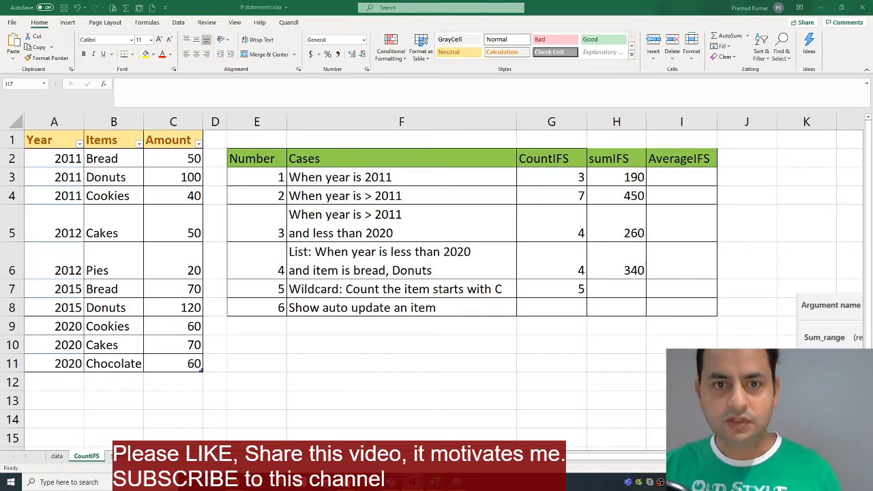
{"action": "left_click", "coordinate": [345, 267]}
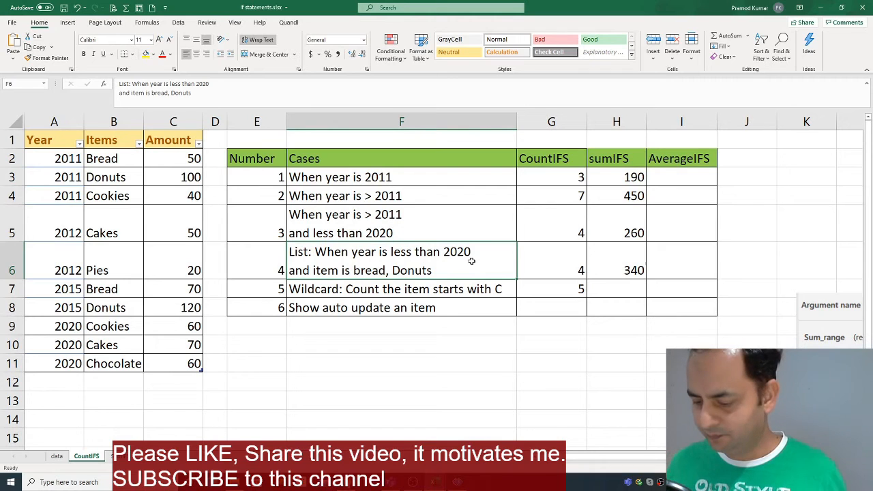
{"action": "key", "text": "Right"}
{"action": "key", "text": "Right"}
{"action": "key", "text": "F2"}
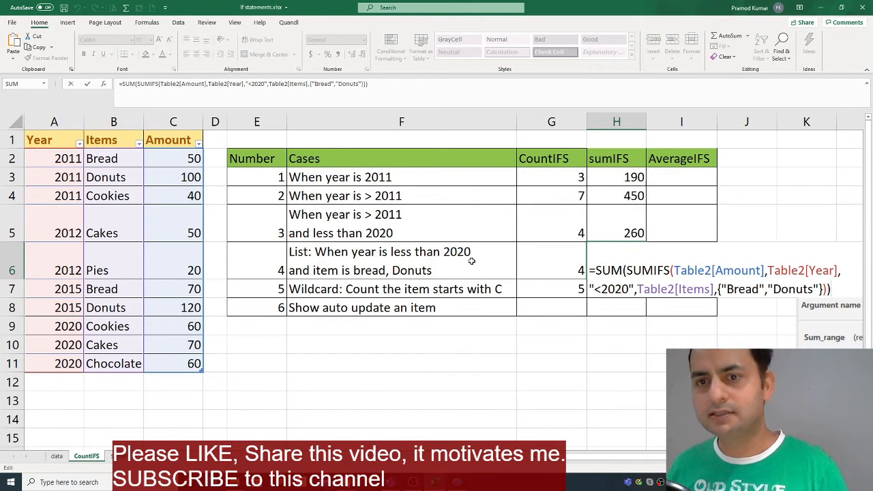
{"action": "key", "text": "ctrl+Return"}
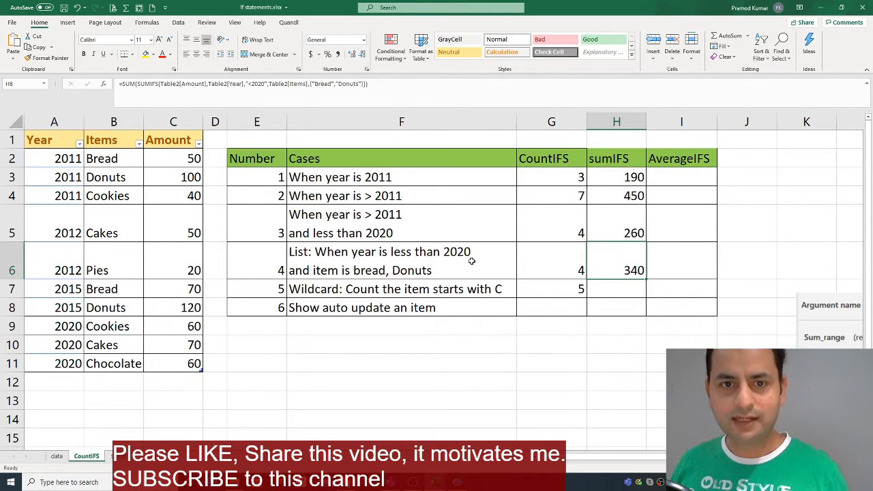
- Start a SUMIFS formula in H7 for the wildcard case, with Table2[Amount] as the sum range
{"action": "key", "text": "Down"}
{"action": "type", "text": "=su"}
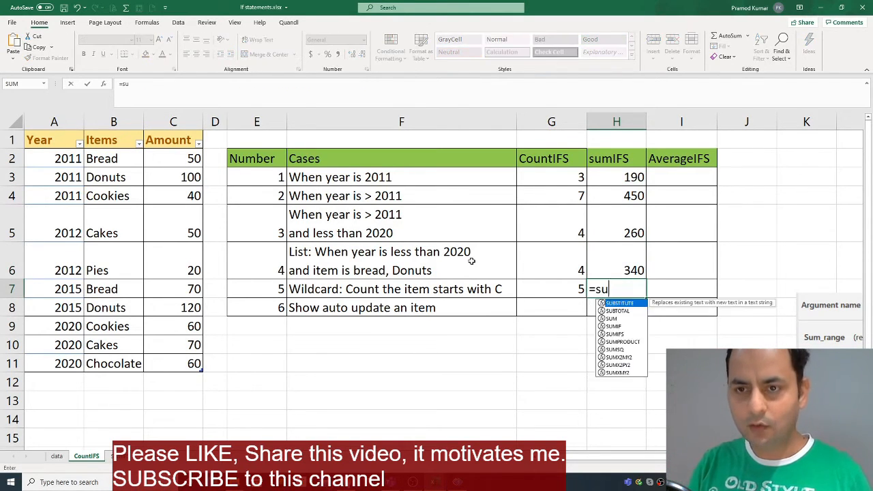
{"action": "type", "text": "mifs("}
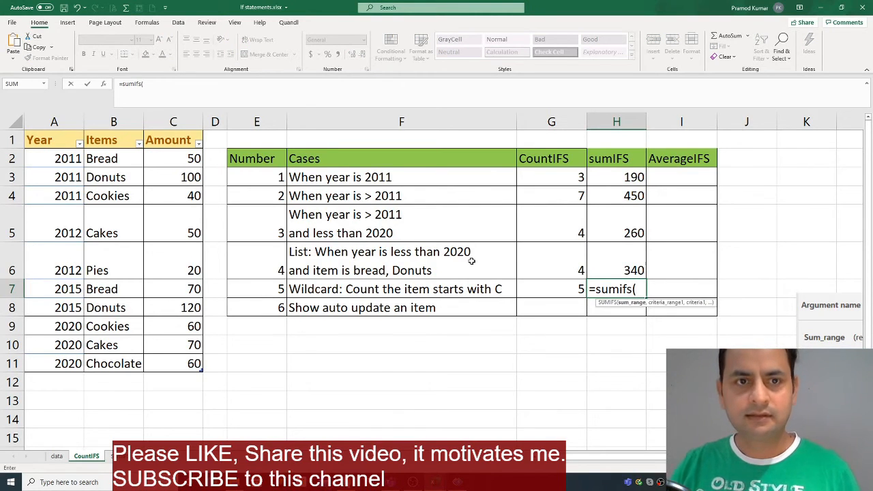
{"action": "left_click_drag", "start_coordinate": [177, 158], "coordinate": [174, 363]}
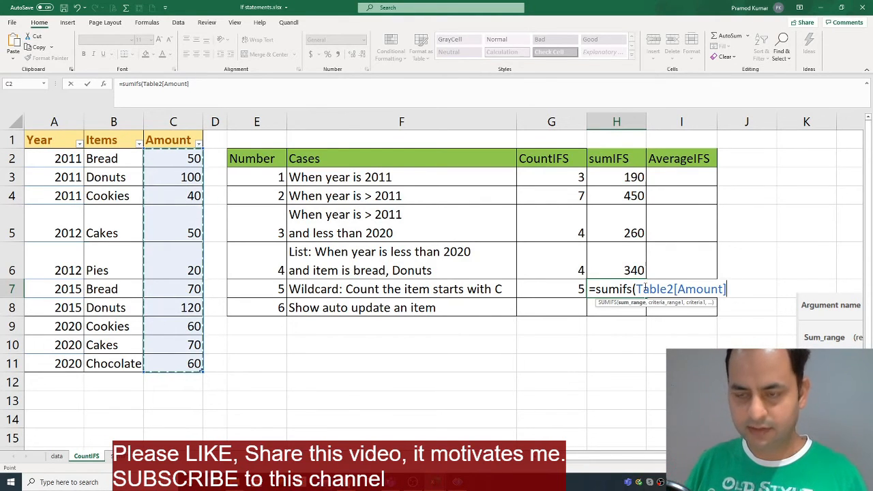
{"action": "type", "text": ","}
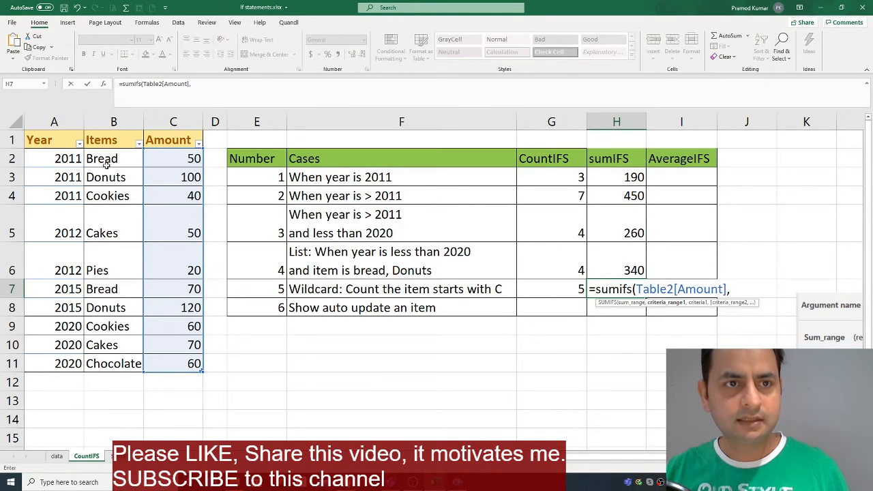
- Complete the H7 SUMIFS formula with Table2[Items] as the criteria range and "C*" as the criterion, and enter it
{"action": "left_click_drag", "start_coordinate": [108, 158], "coordinate": [112, 364]}
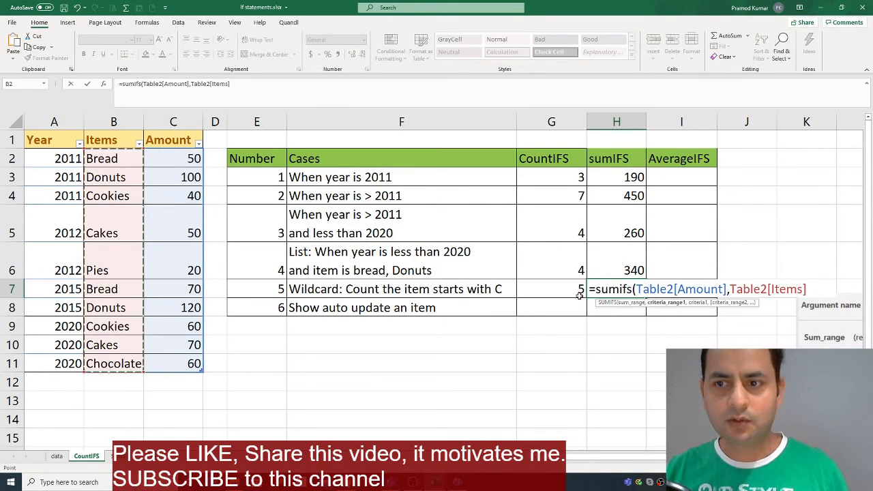
{"action": "type", "text": ","}
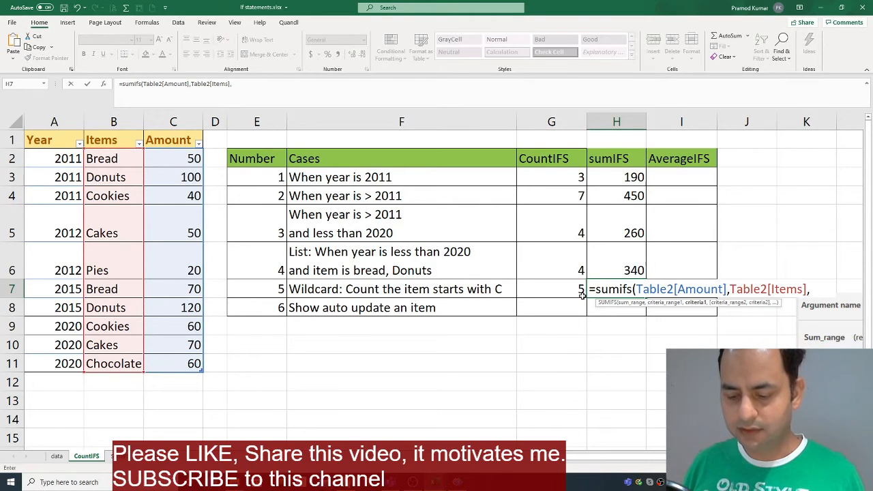
{"action": "type", "text": "\""}
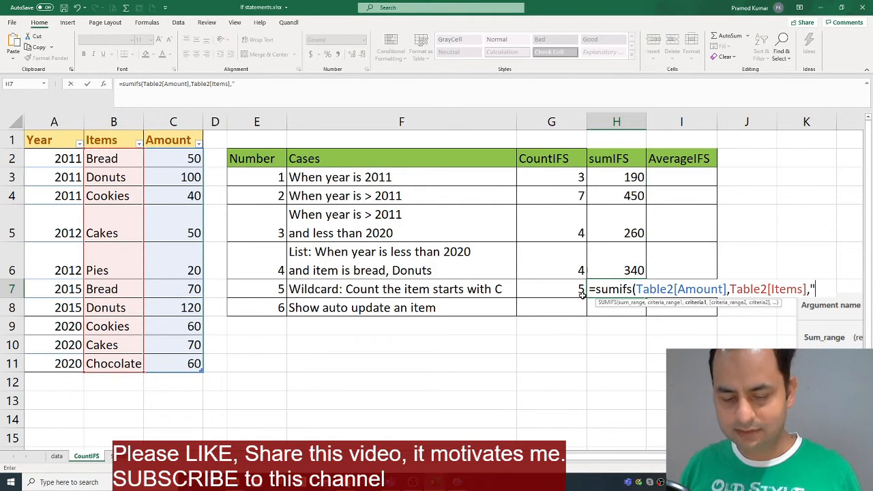
{"action": "type", "text": "C"}
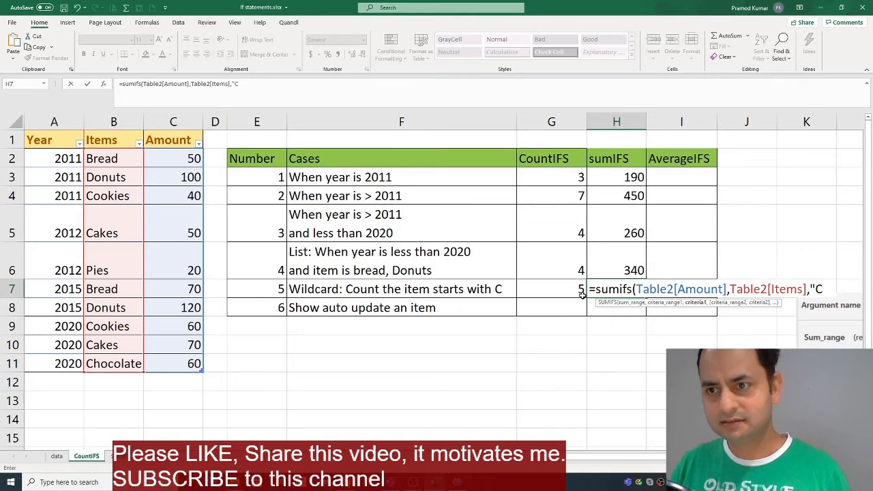
{"action": "type", "text": "*"}
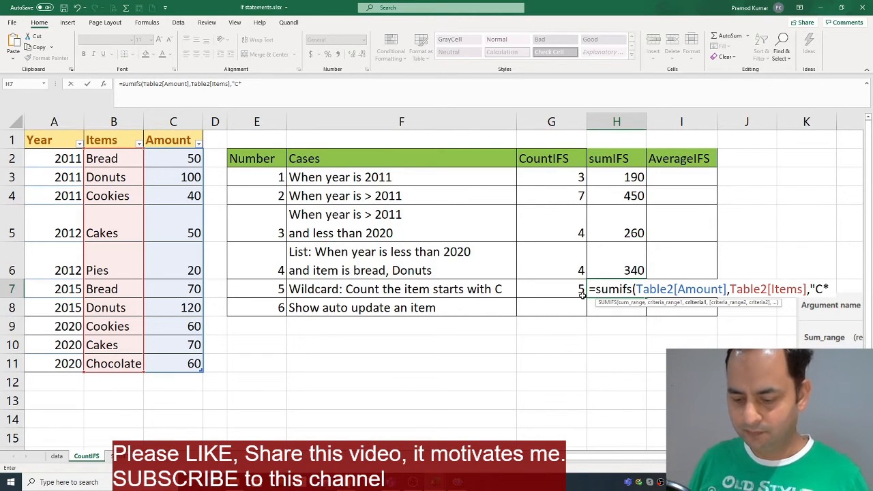
{"action": "type", "text": "\")"}
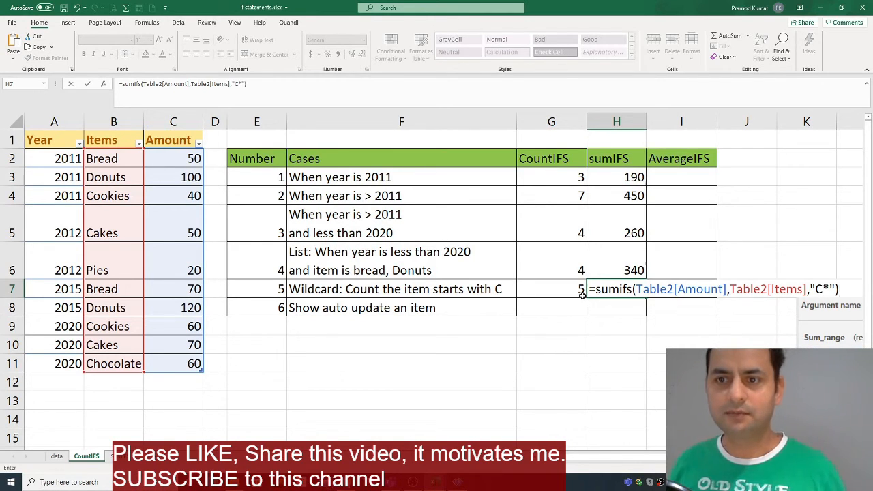
{"action": "key", "text": "Return"}
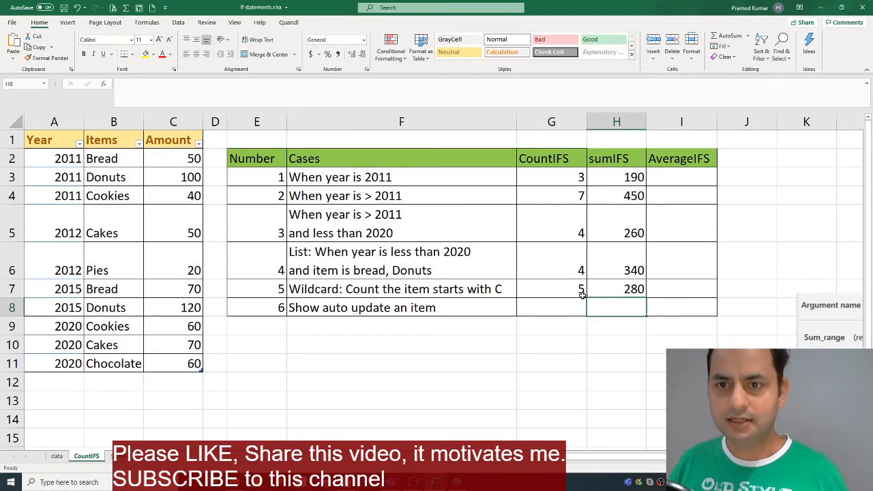
{"action": "key", "text": "Up"}
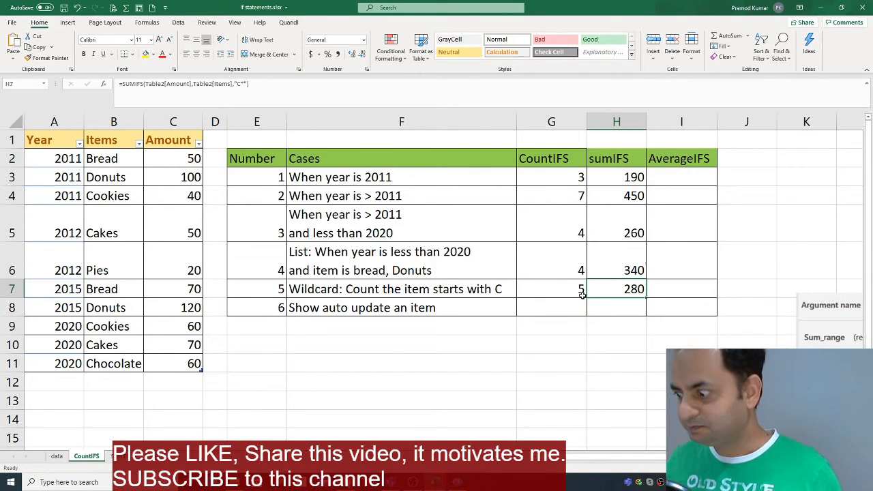
- Review the auto update case in row 8 of the Cases table
{"action": "key", "text": "Down"}
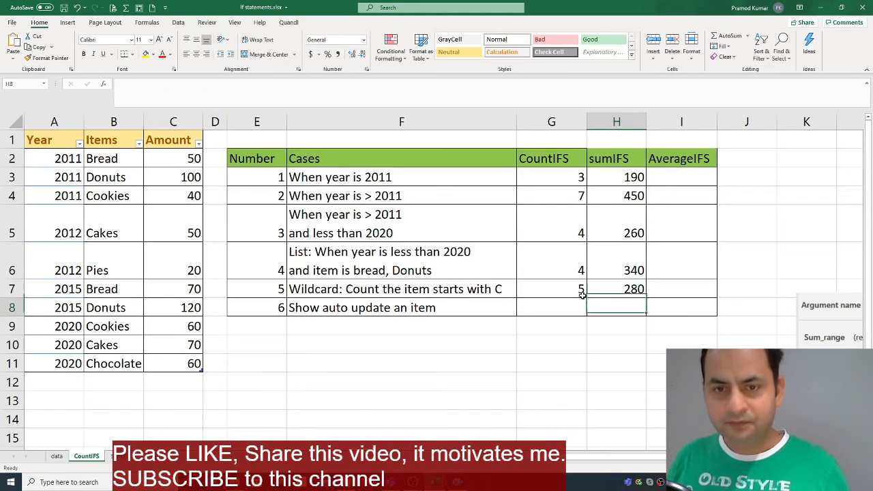
{"action": "key", "text": "Left"}
{"action": "key", "text": "Left"}
{"action": "key", "text": "Left"}
{"action": "key", "text": "Right"}
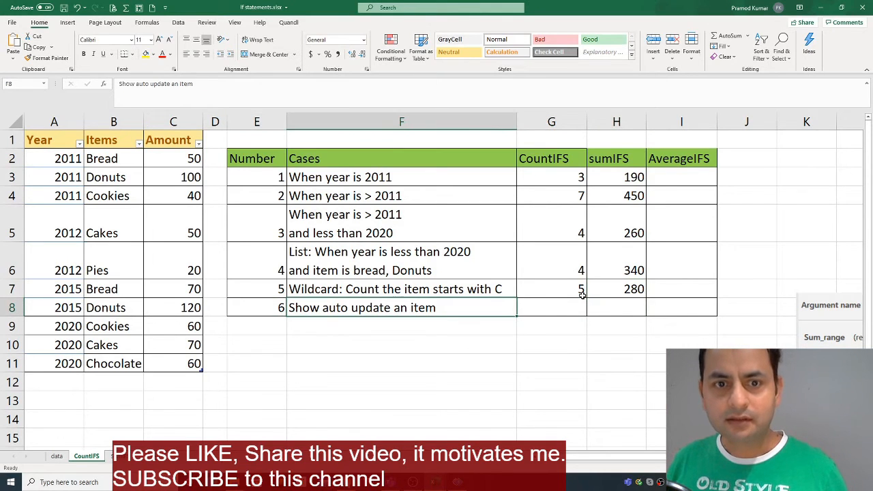
{"action": "key", "text": "Left"}
{"action": "key", "text": "Left"}
{"action": "key", "text": "Left"}
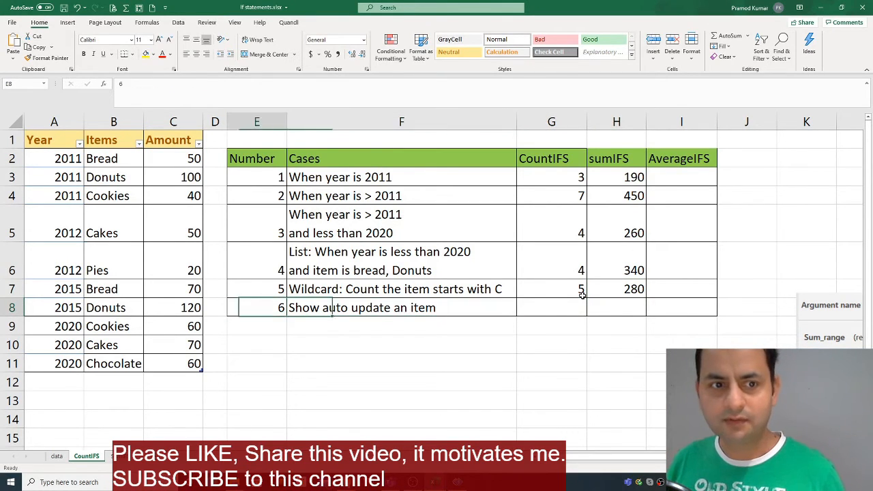
{"action": "key", "text": "Down"}
{"action": "key", "text": "Down"}
{"action": "key", "text": "Left"}
{"action": "key", "text": "Left"}
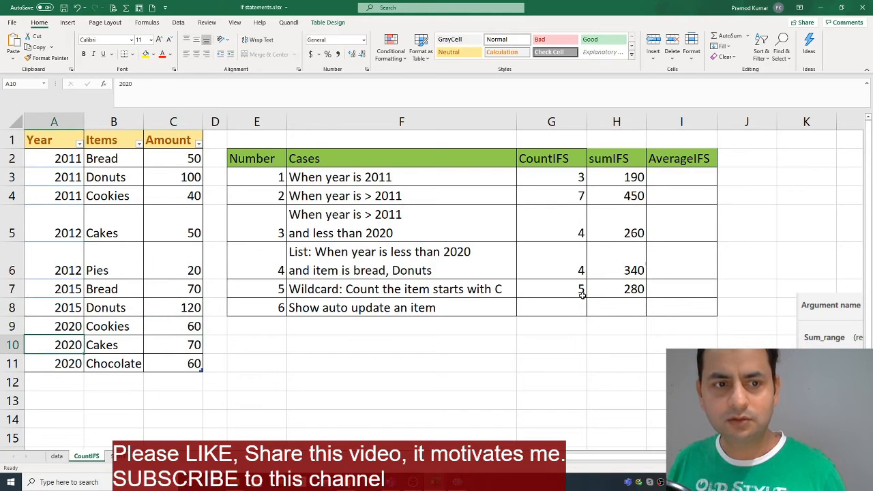
{"action": "key", "text": "Down"}
{"action": "key", "text": "Right"}
{"action": "key", "text": "Right"}
{"action": "key", "text": "Left"}
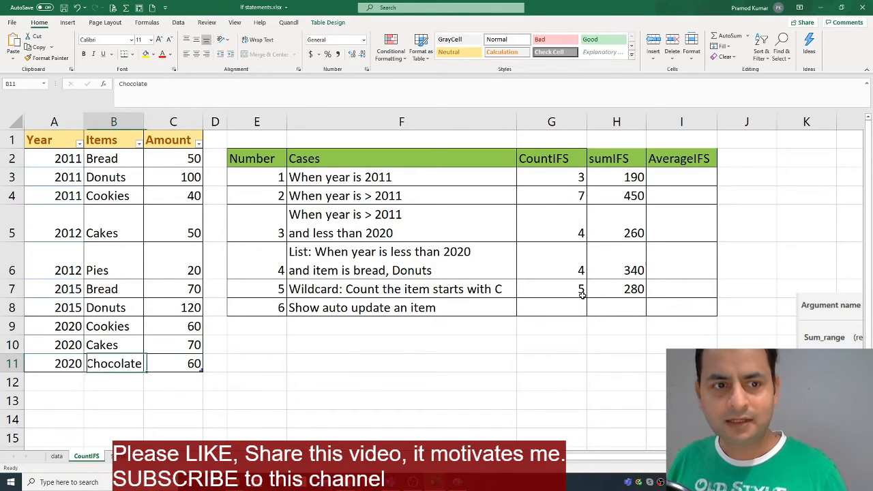
{"action": "key", "text": "Left"}
{"action": "key", "text": "Down"}
{"action": "key", "text": "Up"}
{"action": "key", "text": "Up"}
{"action": "key", "text": "Right"}
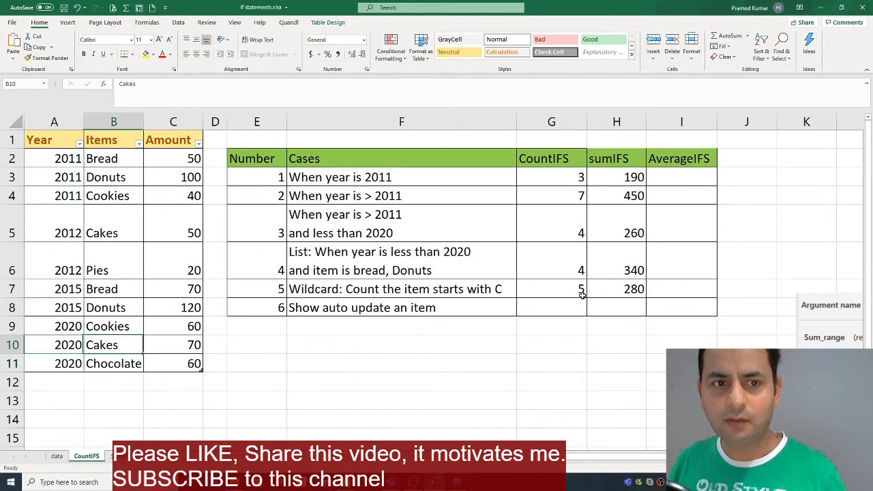
{"action": "key", "text": "Right"}
{"action": "key", "text": "Right"}
{"action": "key", "text": "Right"}
{"action": "key", "text": "Right"}
{"action": "key", "text": "Right"}
{"action": "key", "text": "Right"}
{"action": "key", "text": "Up"}
{"action": "key", "text": "Up"}
{"action": "key", "text": "Up"}
{"action": "key", "text": "Left"}
{"action": "key", "text": "Left"}
{"action": "key", "text": "Left"}
{"action": "key", "text": "Left"}
{"action": "key", "text": "Left"}
{"action": "key", "text": "Left"}
{"action": "key", "text": "Left"}
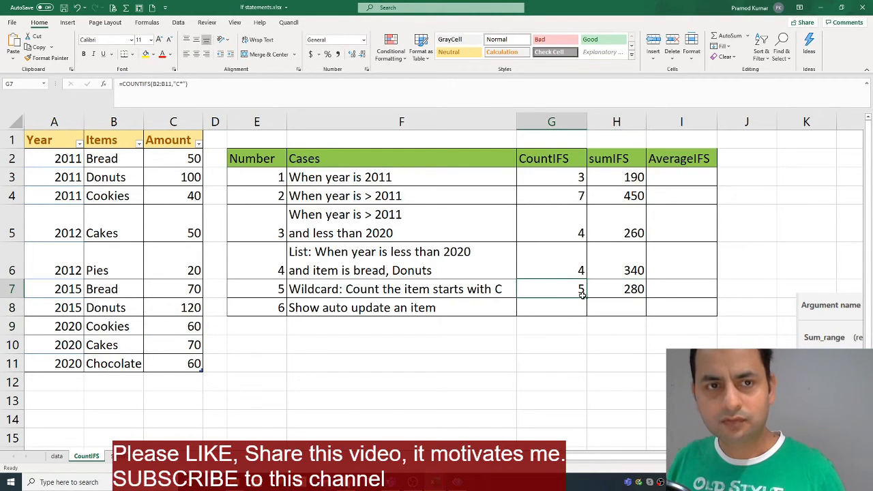
{"action": "key", "text": "Up"}
{"action": "key", "text": "Up"}
{"action": "key", "text": "Up"}
{"action": "key", "text": "Up"}
{"action": "key", "text": "Up"}
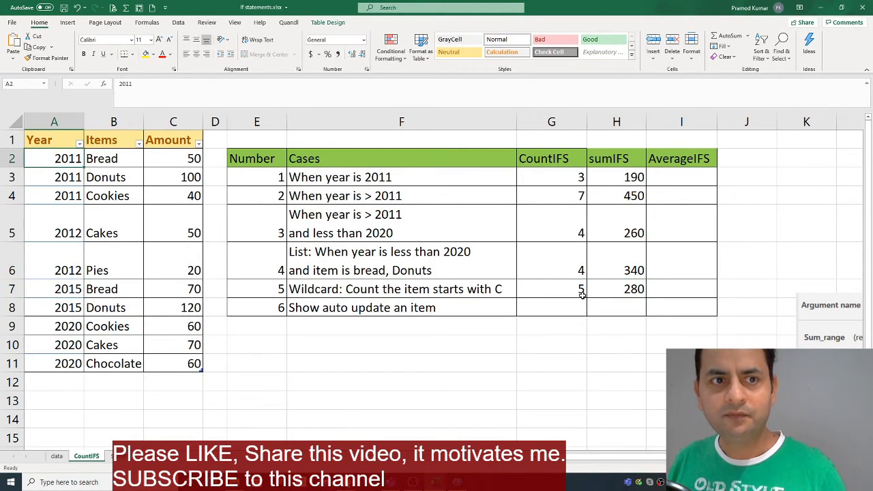
{"action": "key", "text": "Right"}
{"action": "key", "text": "Right"}
{"action": "key", "text": "Down"}
{"action": "key", "text": "Down"}
{"action": "key", "text": "Left"}
{"action": "key", "text": "Left"}
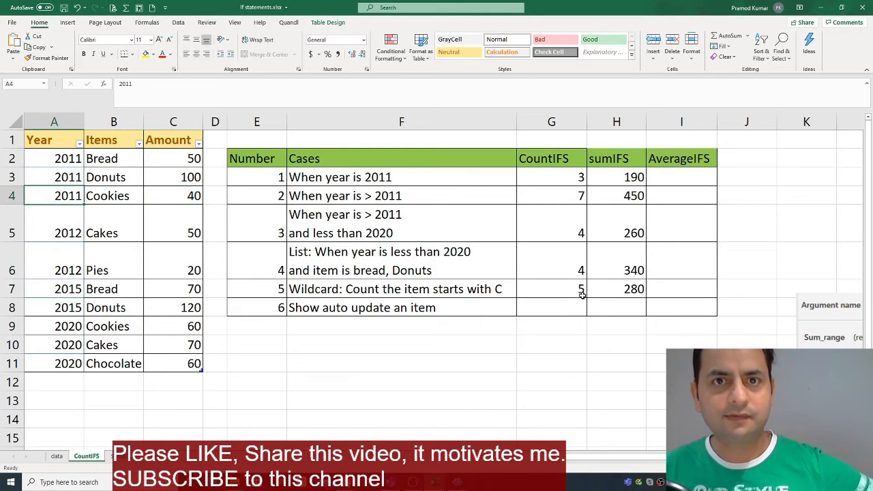
- Select the data range A1:C11 and look at the available table formats without applying one
{"action": "left_click_drag", "start_coordinate": [50, 142], "coordinate": [176, 364]}
{"action": "left_click", "coordinate": [421, 48]}
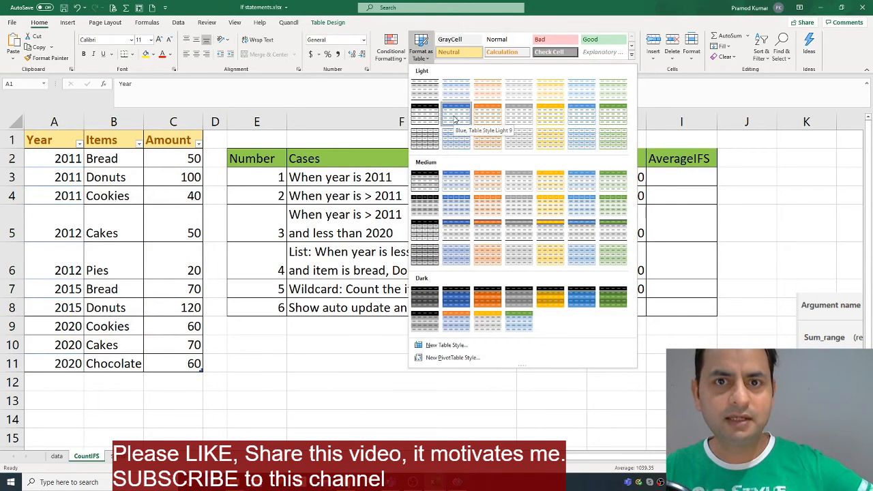
{"action": "left_click", "coordinate": [573, 13]}
{"action": "left_click", "coordinate": [101, 270]}
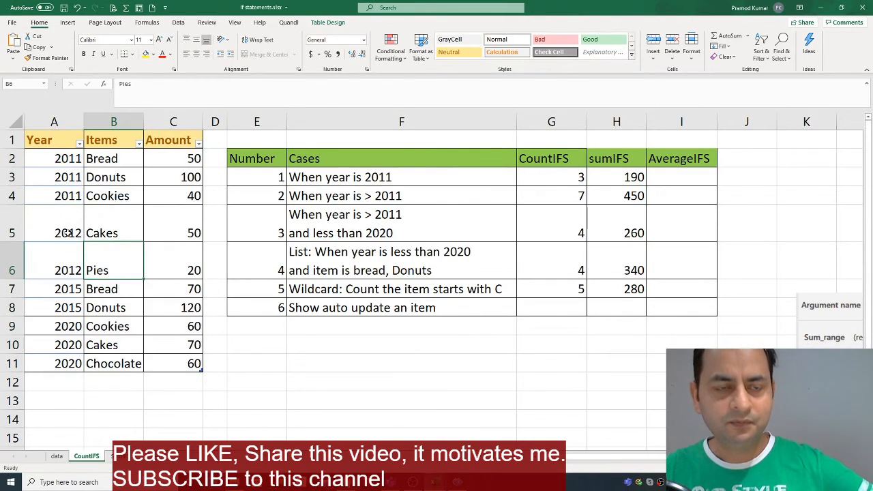
- Check the empty row below the data table and the 2011 case's formulas in H3 and G3
{"action": "left_click", "coordinate": [51, 381]}
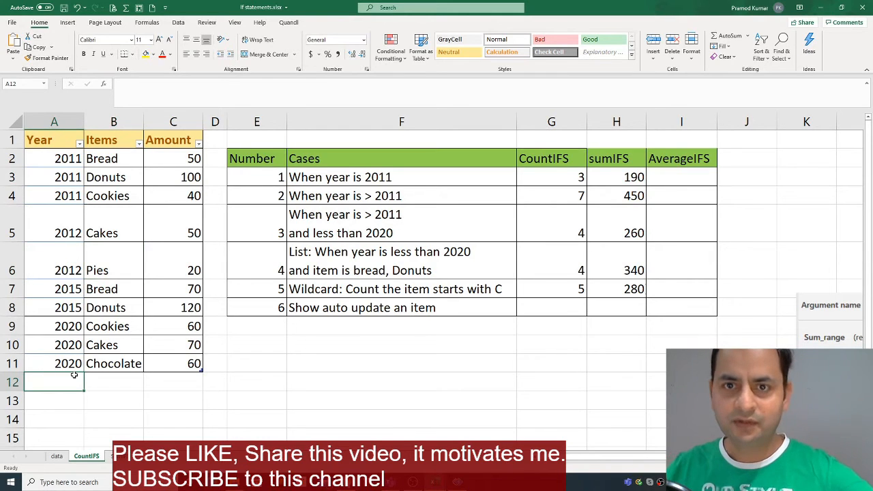
{"action": "left_click", "coordinate": [616, 178]}
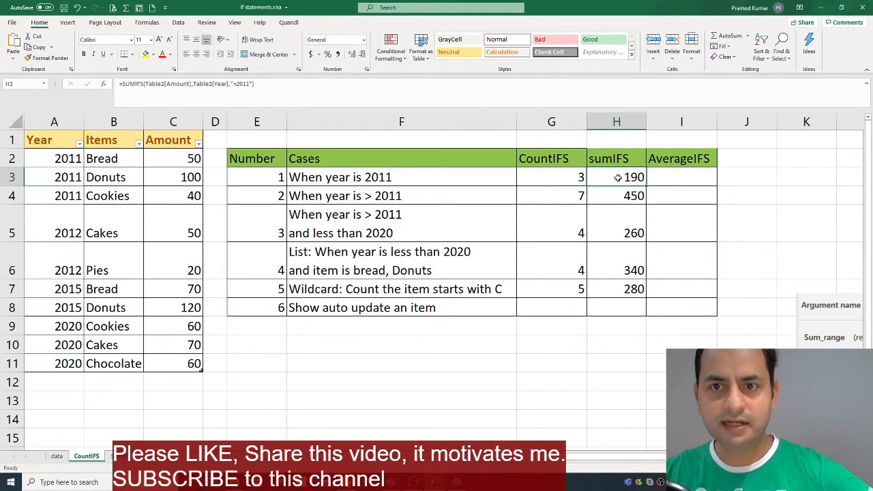
{"action": "left_click", "coordinate": [562, 177]}
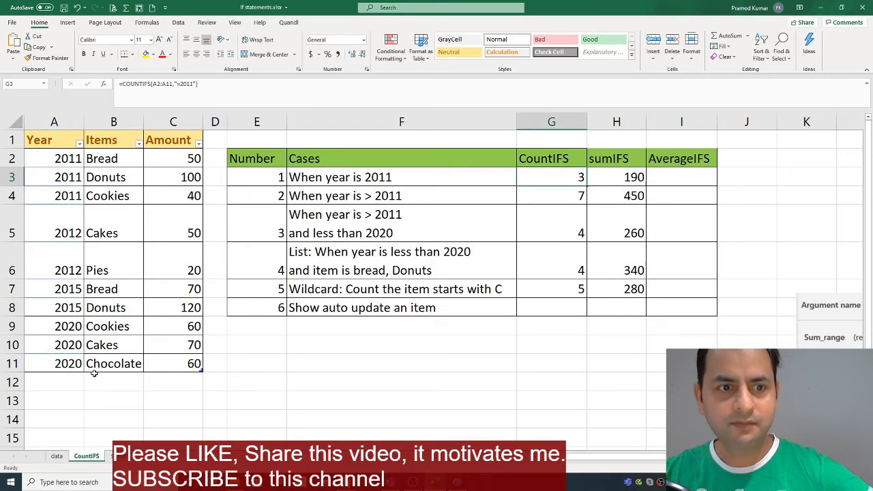
- Add a record in row 12 of the data table with year 2011, item Donuts and amount 150
{"action": "left_click", "coordinate": [68, 381]}
{"action": "type", "text": "2011"}
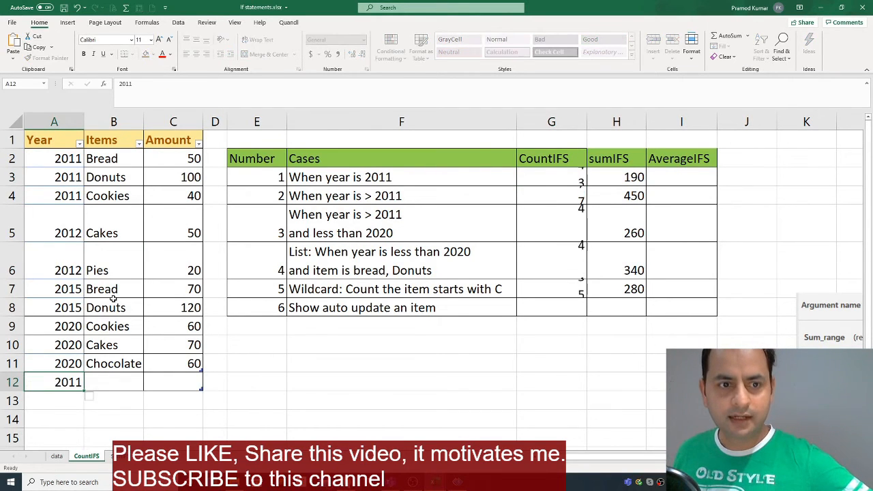
{"action": "key", "text": "Return"}
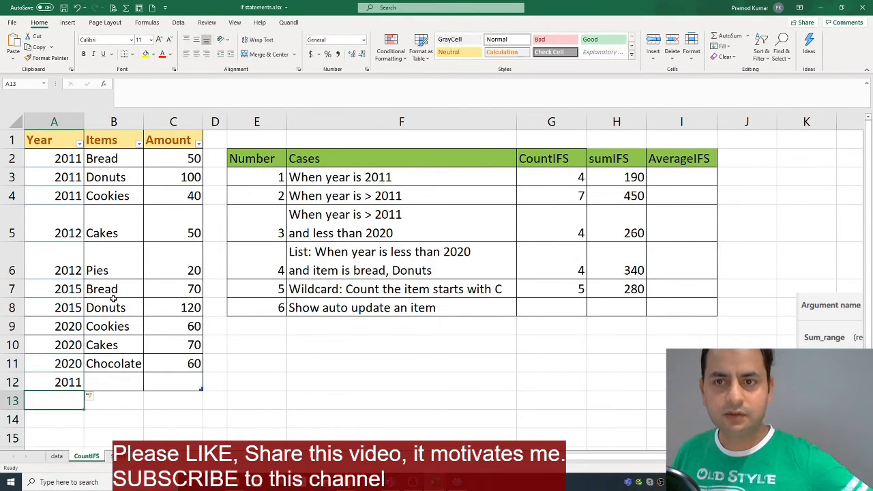
{"action": "key", "text": "Up"}
{"action": "key", "text": "Right"}
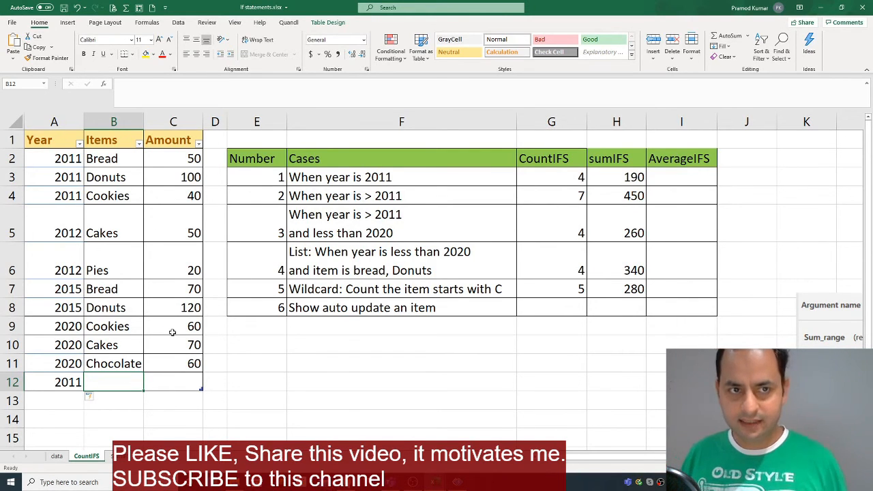
{"action": "type", "text": "Donuts"}
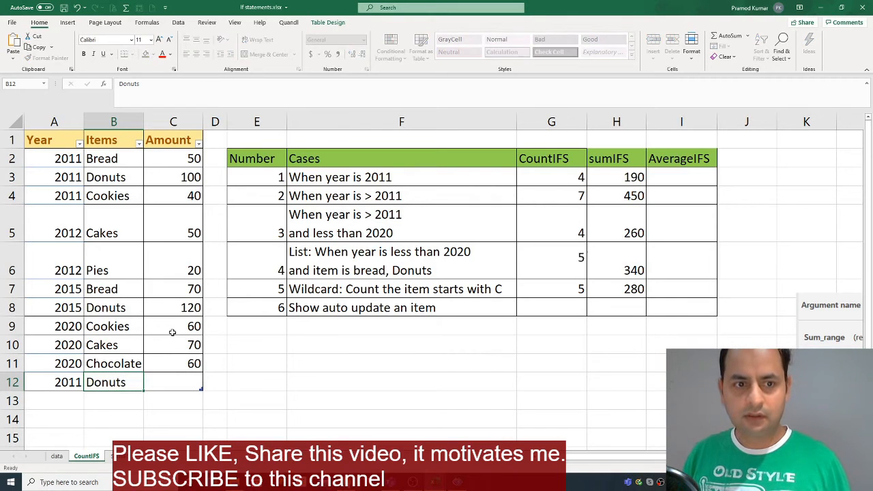
{"action": "key", "text": "Tab"}
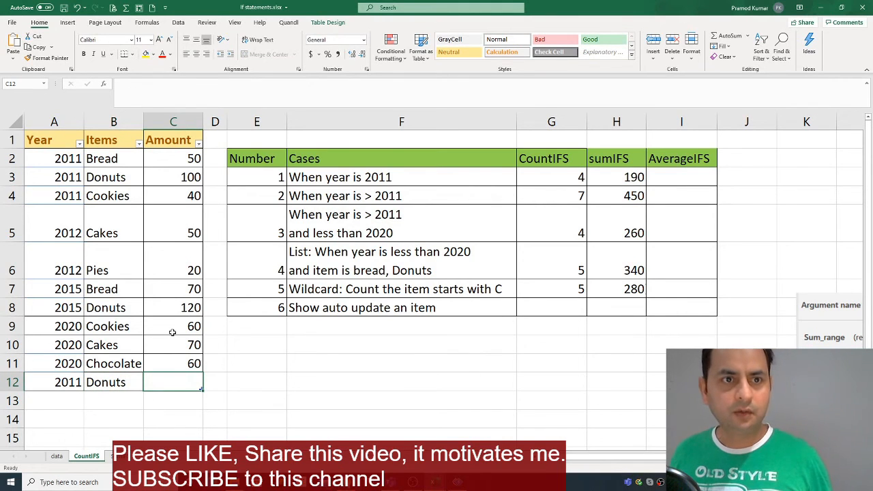
{"action": "type", "text": "1"}
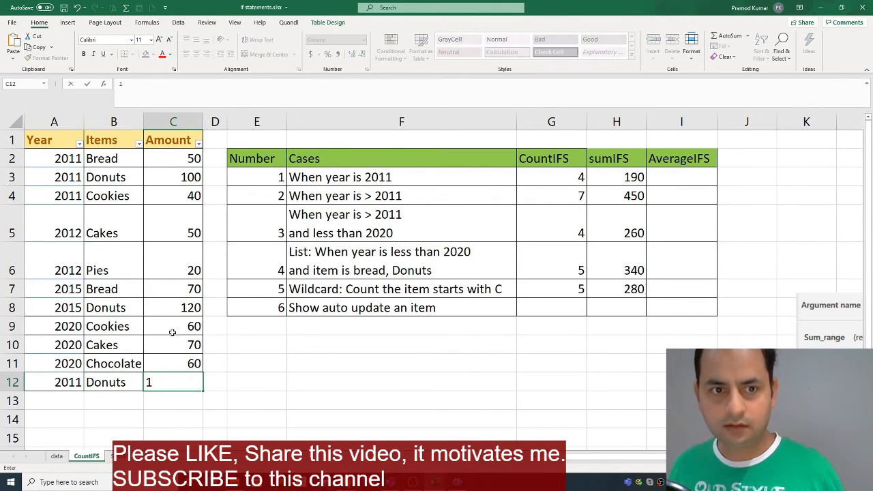
{"action": "type", "text": "50"}
{"action": "key", "text": "Return"}
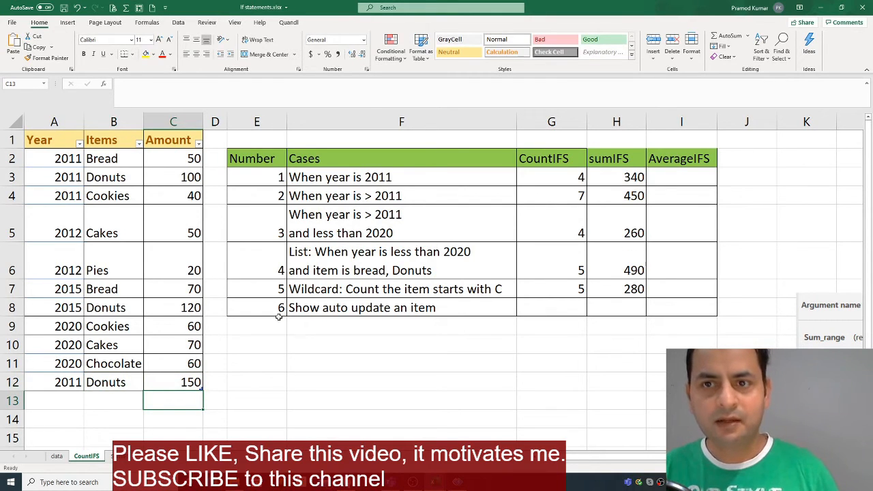
- Copy the SUMIFS formula text from H3 into I3 in the AverageIFS column
{"action": "left_click", "coordinate": [617, 177]}
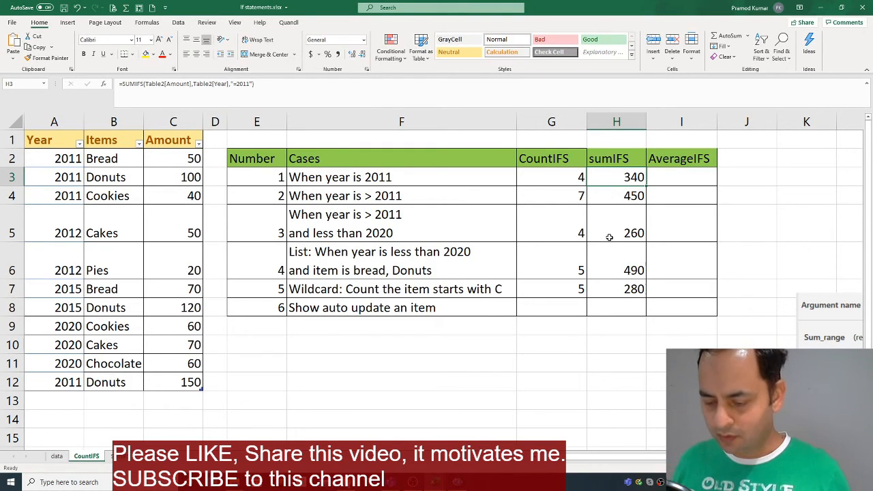
{"action": "key", "text": "F2"}
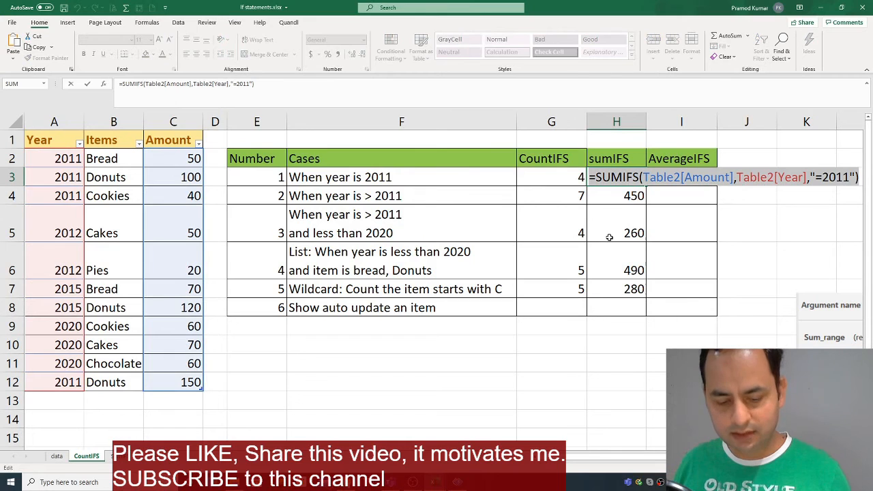
{"action": "key", "text": "Tab"}
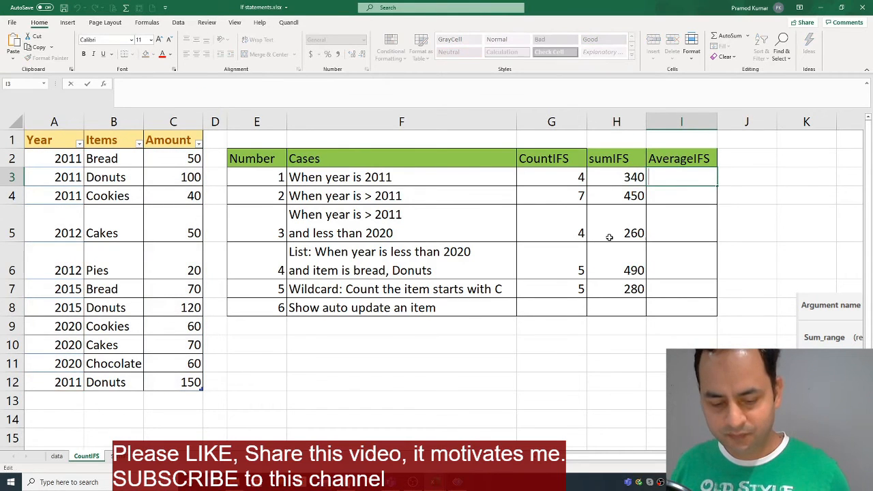
{"action": "type", "text": "=SUMIFS(Table2[Amount],Table2[Year],\"=2011\")"}
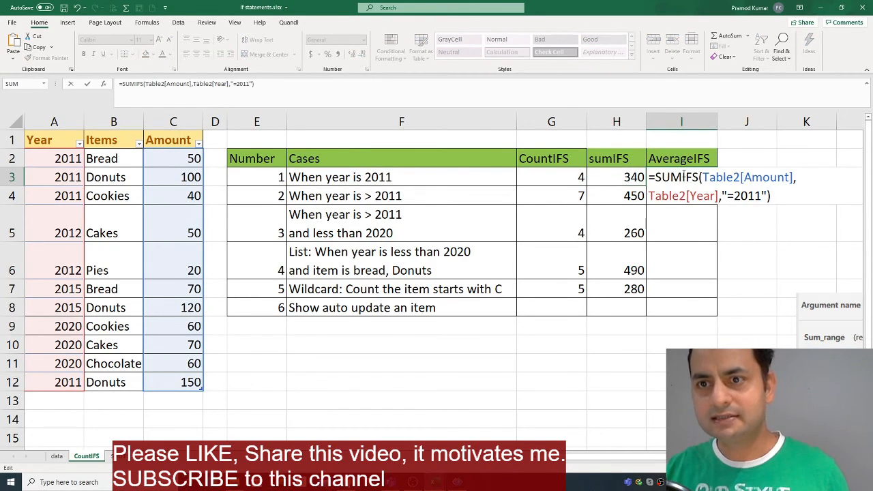
- Change the function in I3 from SUMIFS to AVERAGEIFS, keeping the "=2011" year criterion
{"action": "left_click", "coordinate": [680, 178]}
{"action": "key", "text": "BackSpace"}
{"action": "key", "text": "BackSpace"}
{"action": "key", "text": "BackSpace"}
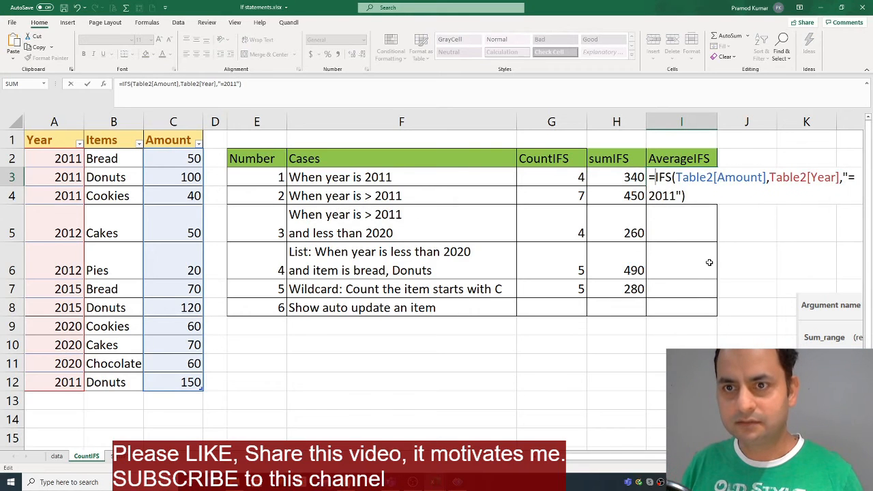
{"action": "type", "text": "average"}
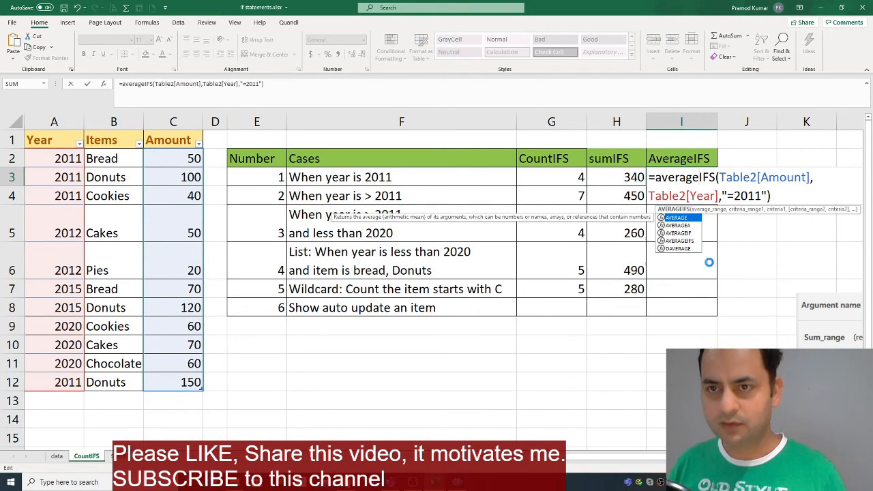
{"action": "key", "text": "Return"}
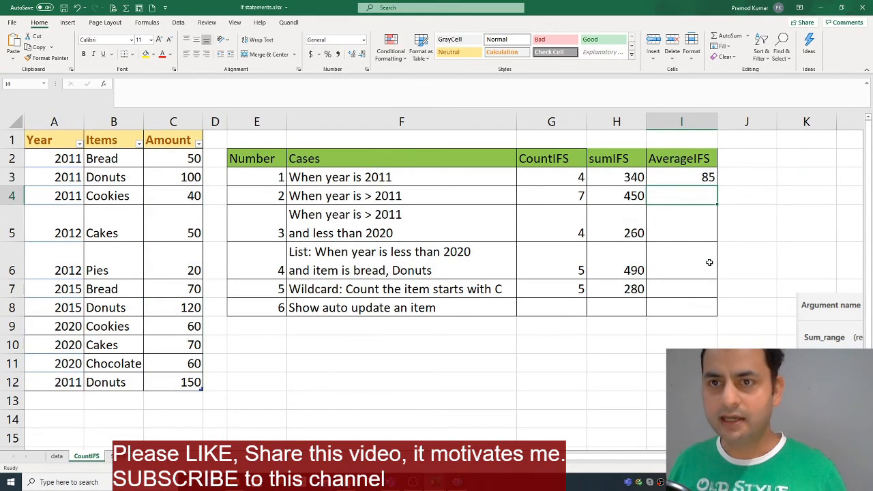
- Copy the SUMIFS formula text for years above 2011 from H4 into I4
{"action": "key", "text": "Up"}
{"action": "key", "text": "Down"}
{"action": "key", "text": "Left"}
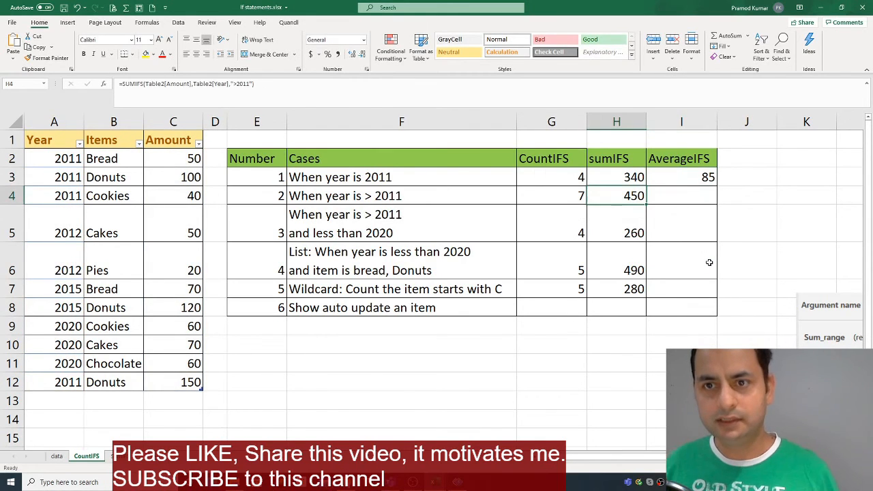
{"action": "key", "text": "F2"}
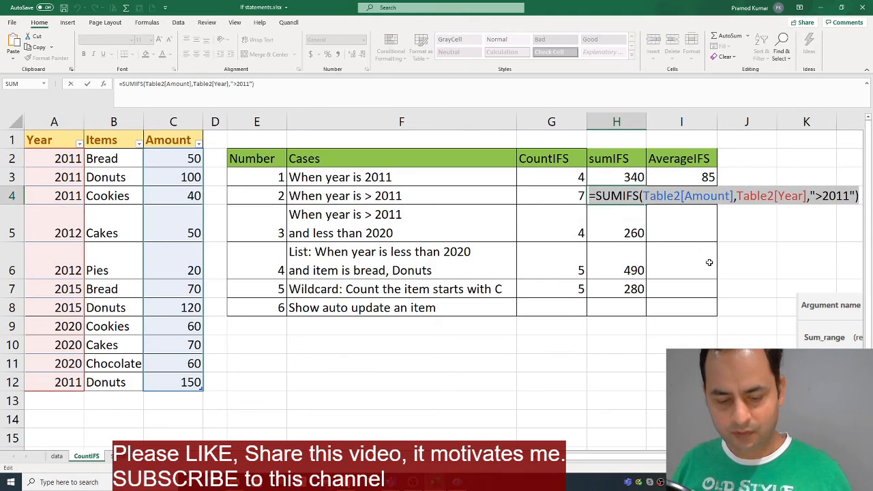
{"action": "key", "text": "Tab"}
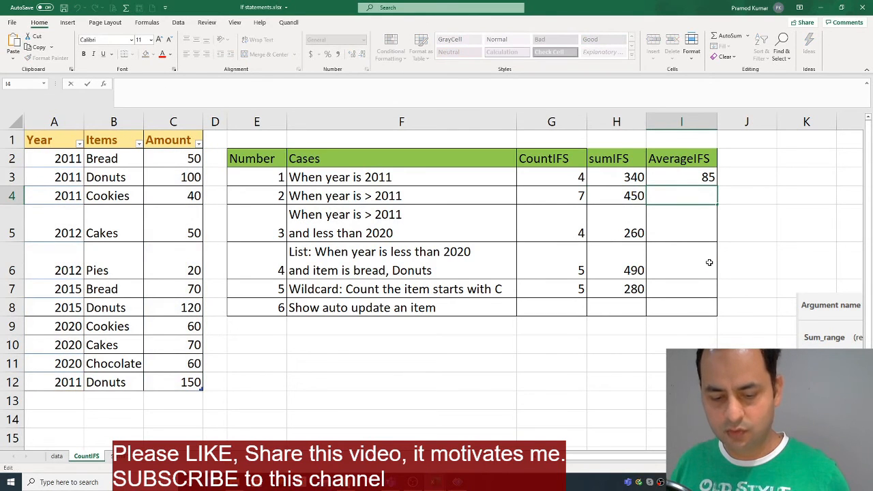
{"action": "type", "text": "=SUMIFS(Table2[Amount],Table2[Year],\">2011\")"}
- Replace SUMIFS with AVERAGEIFS in I4 so it averages the amounts for years above 2011
{"action": "key", "text": "Home"}
{"action": "key", "text": "Right"}
{"action": "key", "text": "Delete"}
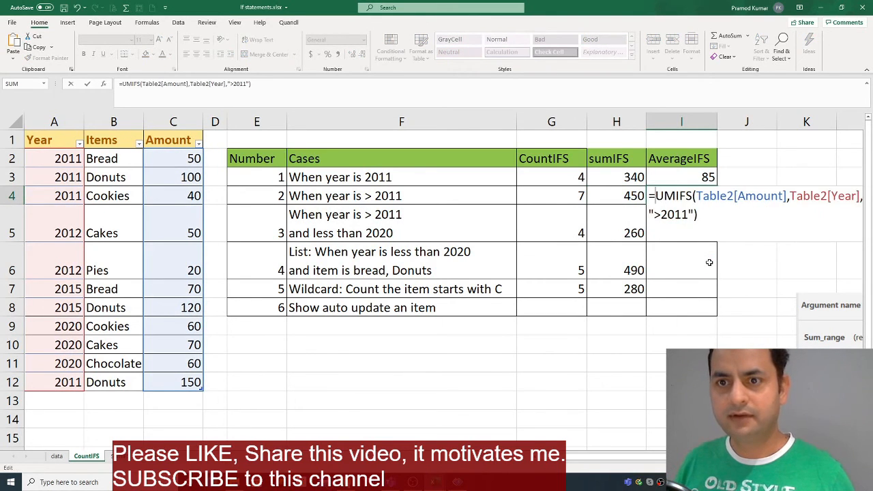
{"action": "key", "text": "Delete"}
{"action": "key", "text": "Delete"}
{"action": "key", "text": "Delete"}
{"action": "type", "text": "averag"}
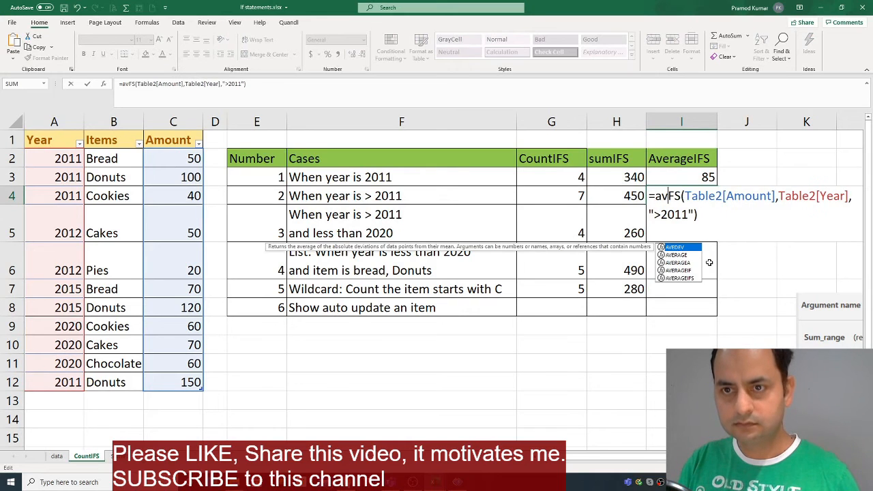
{"action": "type", "text": "eI"}
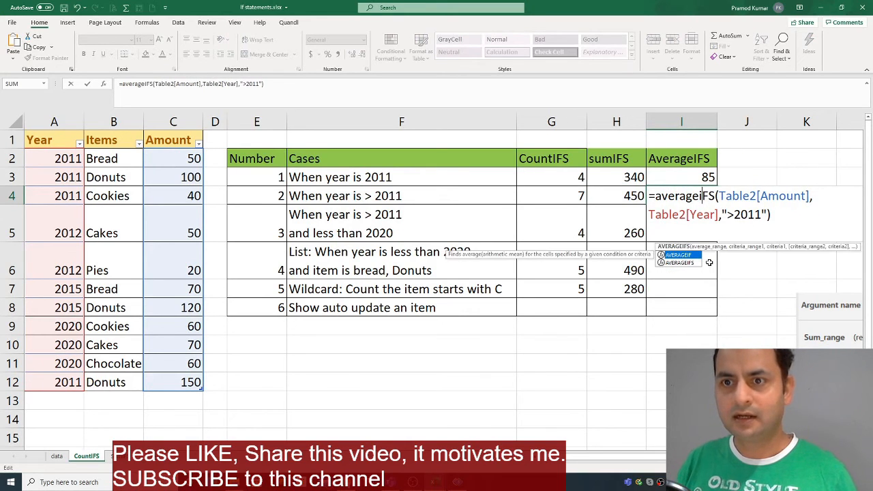
{"action": "key", "text": "Return"}
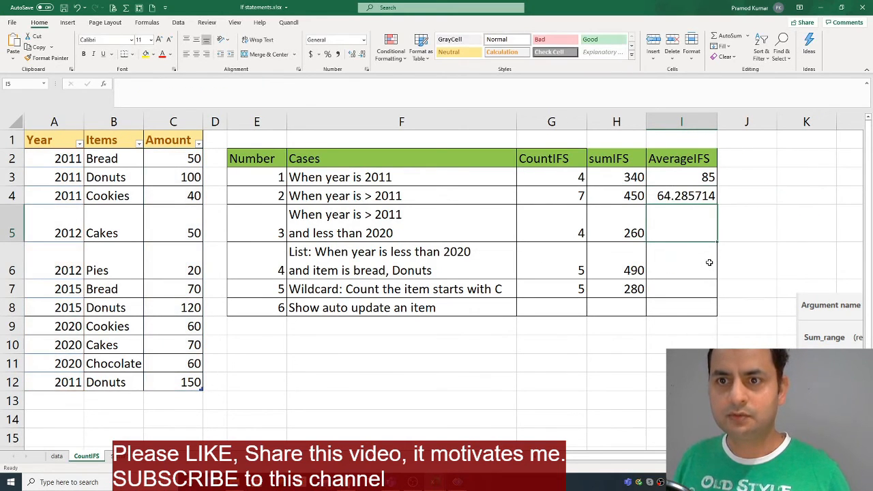
- Copy the SUMIFS formula text with the ">2011" and "<2020" criteria from H5 into I5
{"action": "key", "text": "Left"}
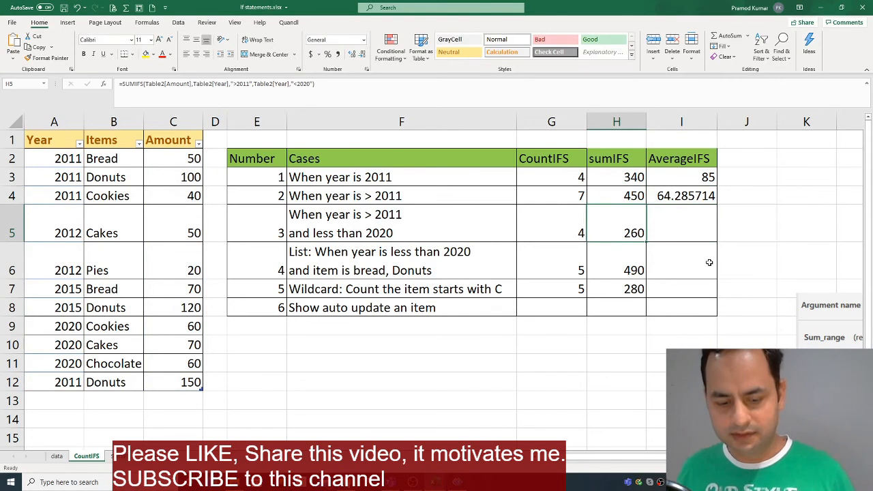
{"action": "key", "text": "F2"}
{"action": "key", "text": "shift+Up"}
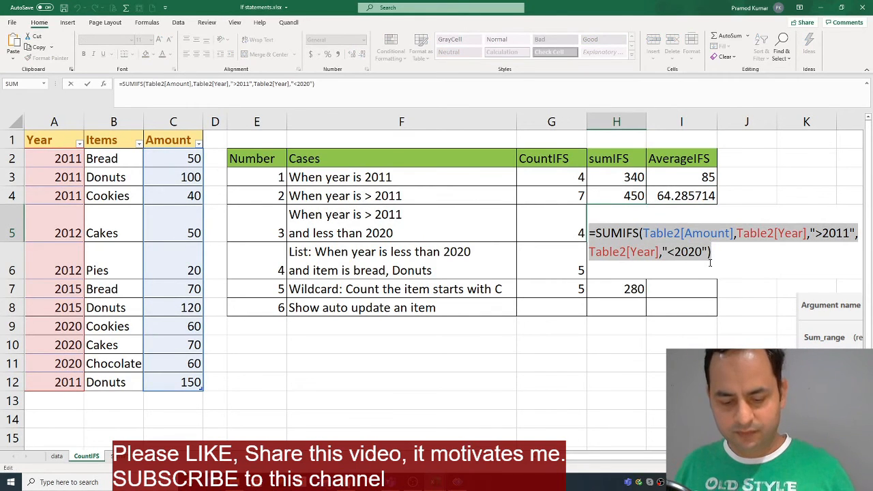
{"action": "key", "text": "Escape"}
{"action": "key", "text": "Right"}
{"action": "key", "text": "F2"}
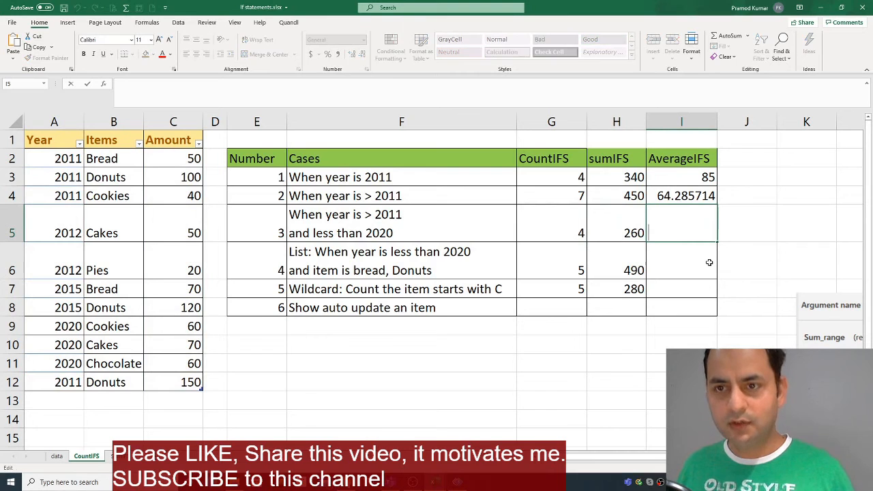
{"action": "type", "text": "=SUMIFS(Table2[Amount],Table2[Year],\">2011\",Table2[Year],\"<2020\")"}
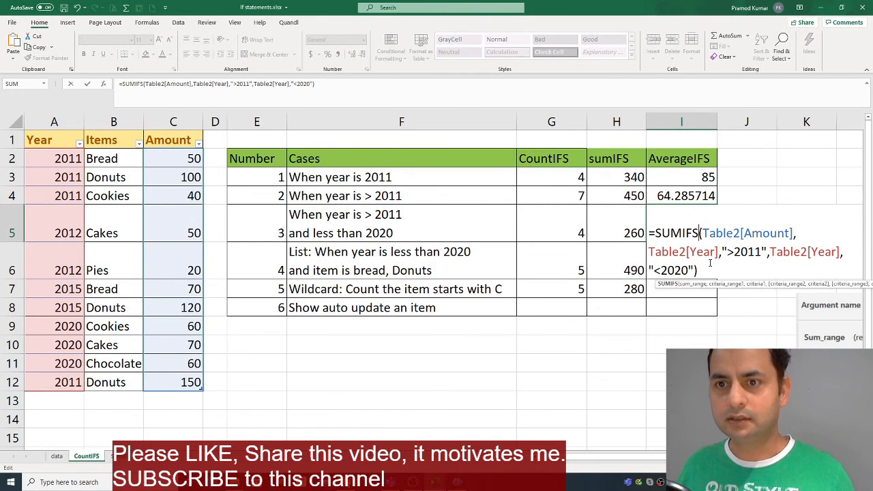
- Change the function in I5 to AVERAGEIFS, keeping both year criteria
{"action": "key", "text": "BackSpace"}
{"action": "key", "text": "BackSpace"}
{"action": "key", "text": "BackSpace"}
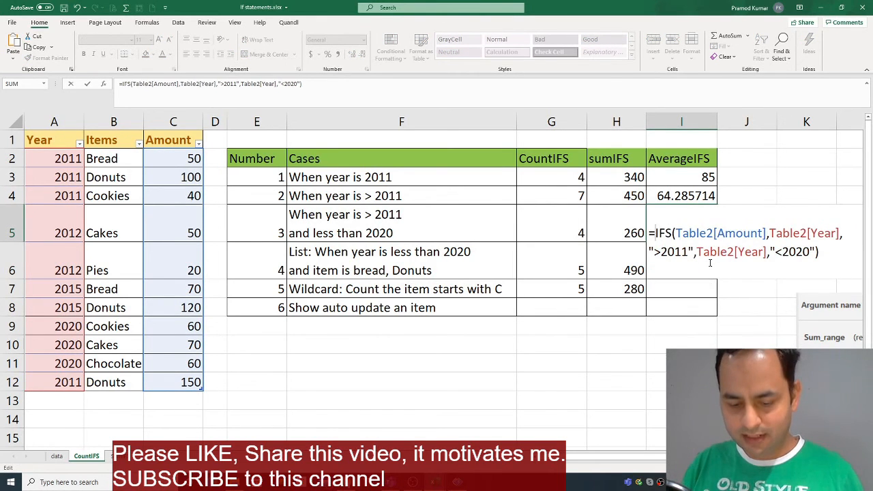
{"action": "type", "text": "average"}
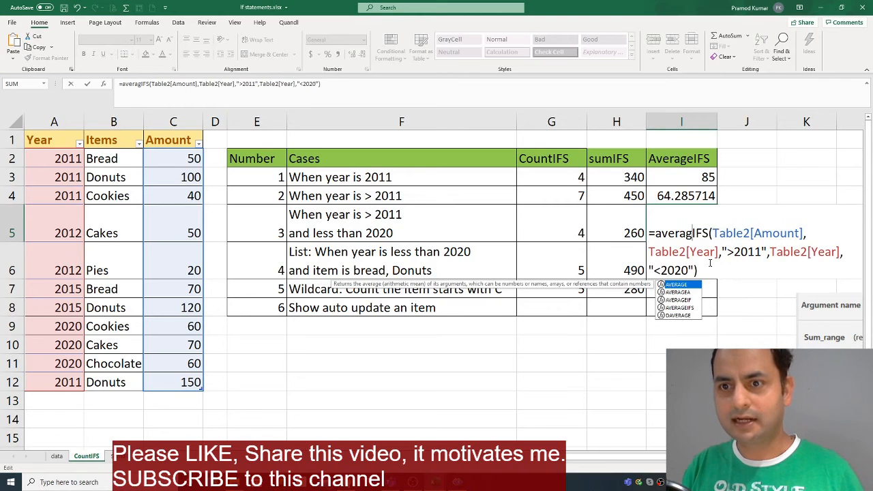
{"action": "key", "text": "Return"}
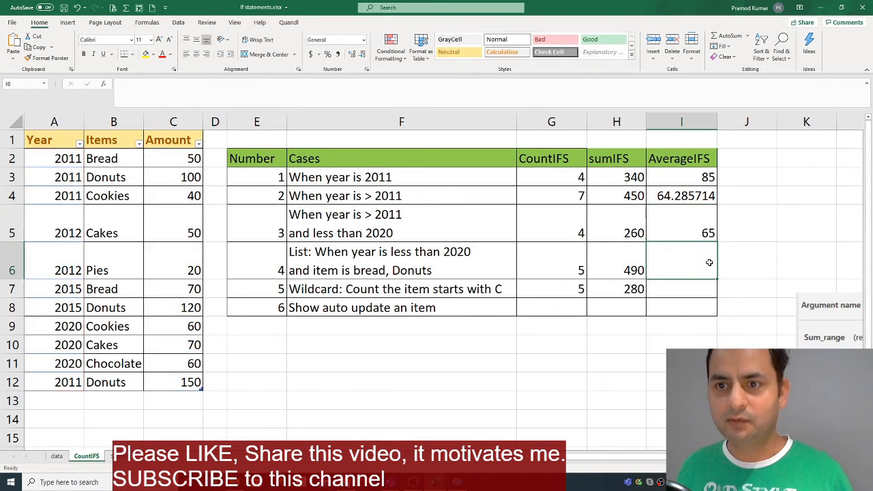
- Copy the SUM(SUMIFS) formula text for Bread and Donuts before 2020 from H6 into I6
{"action": "key", "text": "Left"}
{"action": "key", "text": "F2"}
{"action": "key", "text": "shift+Up"}
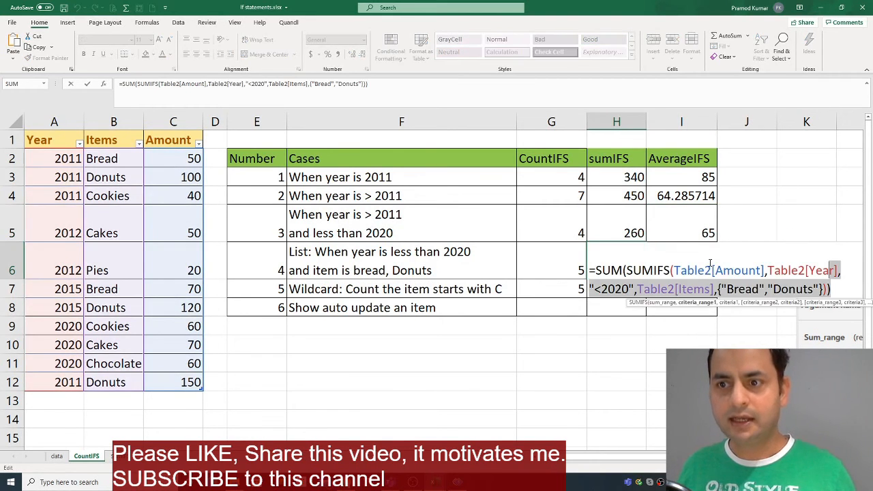
{"action": "key", "text": "shift+Home"}
{"action": "key", "text": "ctrl+c"}
{"action": "key", "text": "Escape"}
{"action": "key", "text": "Right"}
{"action": "key", "text": "F2"}
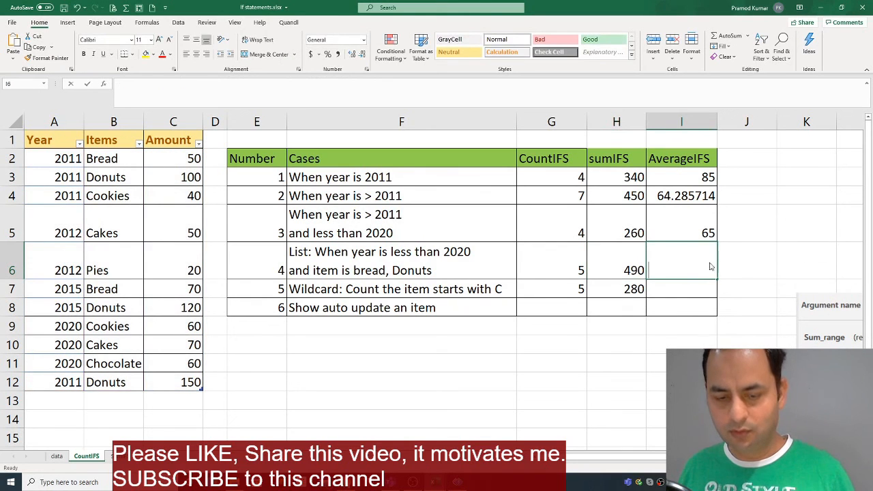
{"action": "key", "text": "ctrl+v"}
- Replace the inner SUMIFS function in the I6 formula with AVERAGEIFS
{"action": "key", "text": "Up"}
{"action": "key", "text": "Up"}
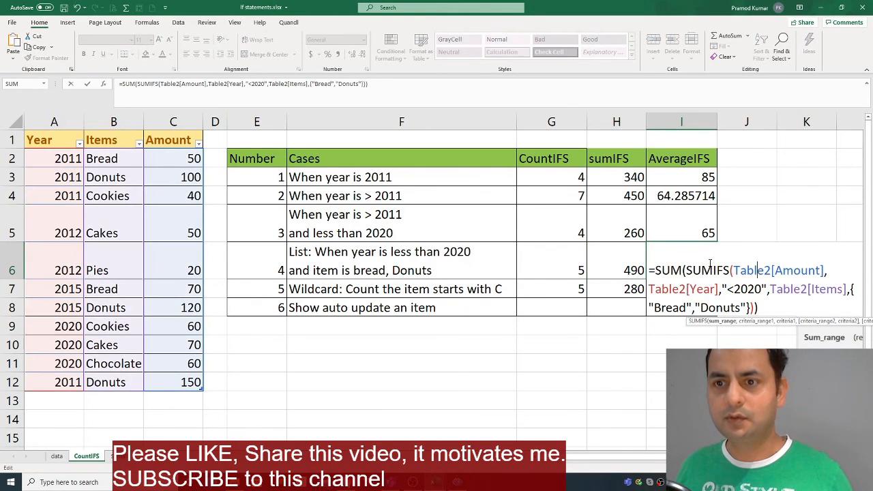
{"action": "left_click", "coordinate": [711, 263]}
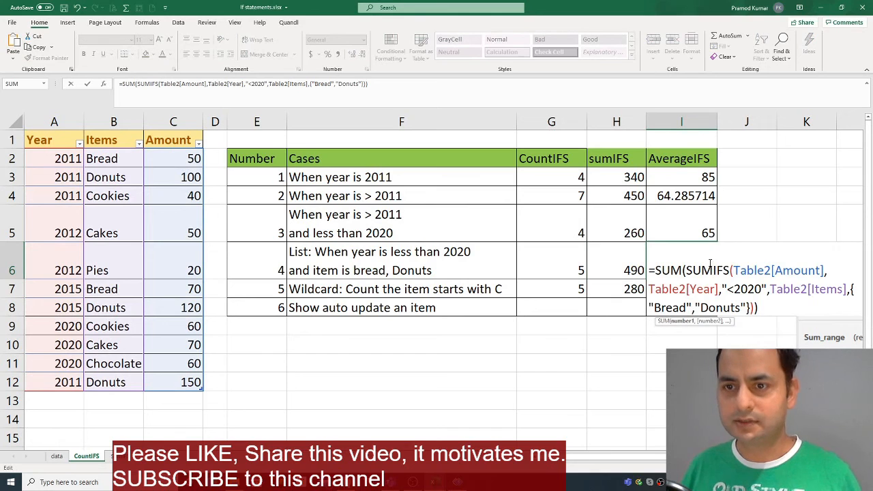
{"action": "key", "text": "BackSpace"}
{"action": "key", "text": "BackSpace"}
{"action": "key", "text": "BackSpace"}
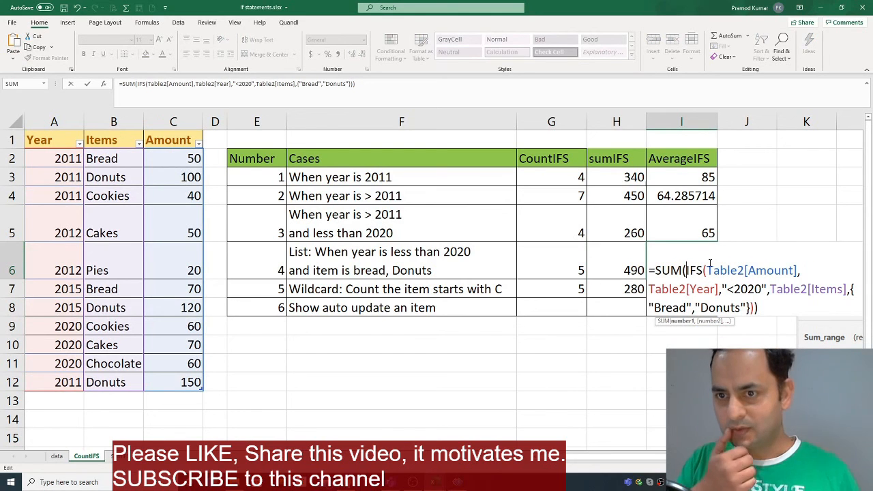
{"action": "type", "text": "ave"}
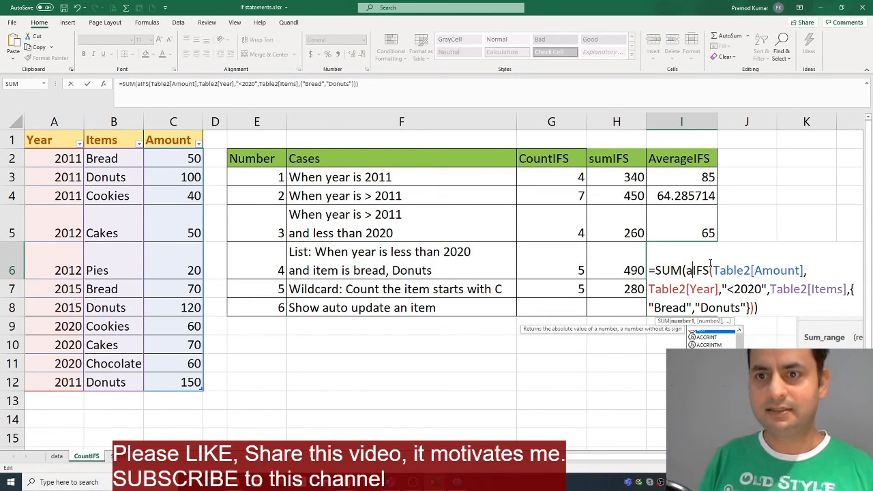
{"action": "type", "text": "rage"}
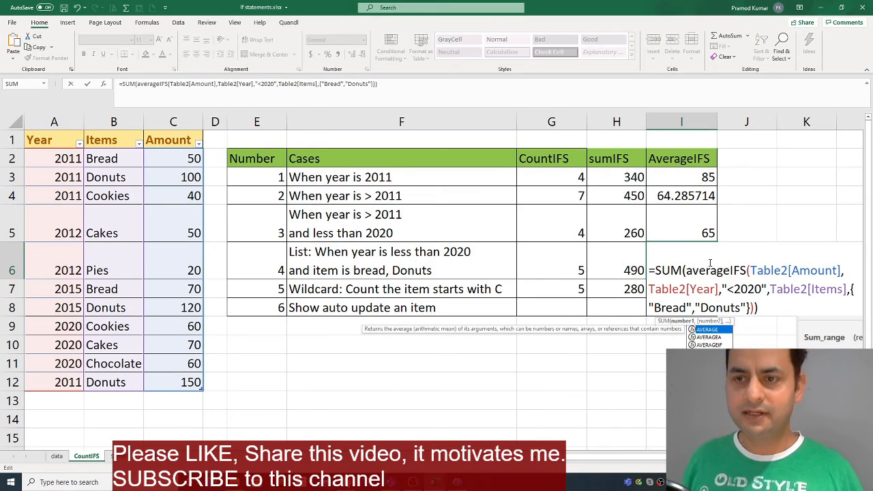
- Replace the outer SUM function in the I6 formula with AVERAGE and enter the formula
{"action": "key", "text": "Left"}
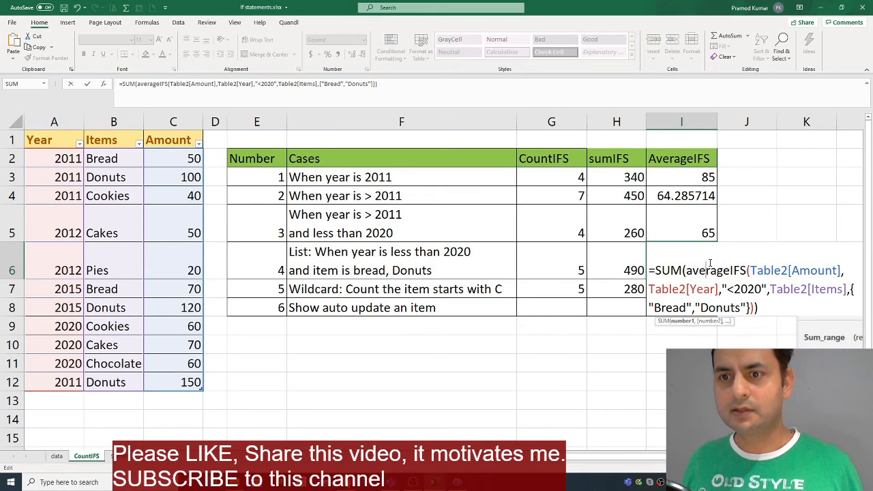
{"action": "key", "text": "Left"}
{"action": "key", "text": "Left"}
{"action": "key", "text": "Left"}
{"action": "key", "text": "Left"}
{"action": "key", "text": "BackSpace"}
{"action": "key", "text": "BackSpace"}
{"action": "key", "text": "BackSpace"}
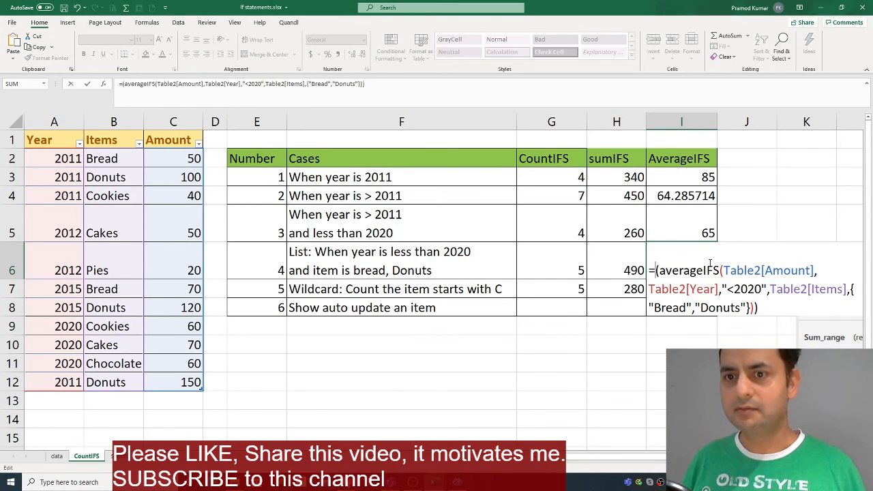
{"action": "type", "text": "ava"}
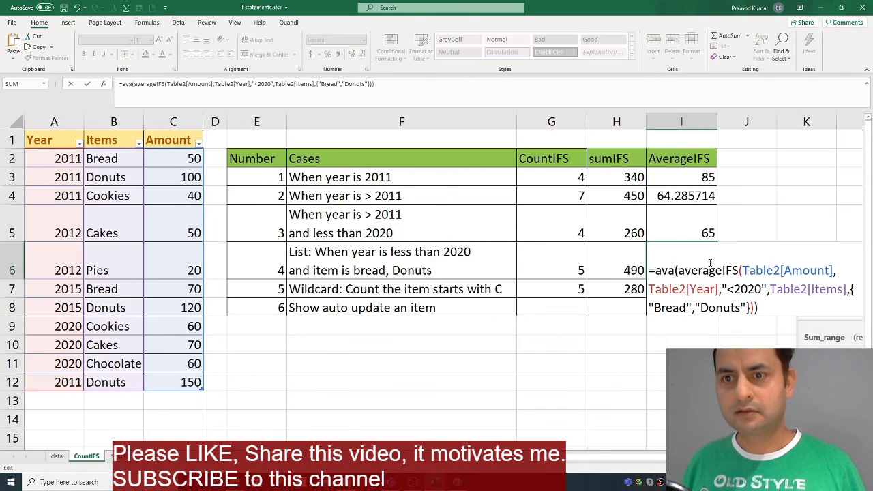
{"action": "key", "text": "BackSpace"}
{"action": "type", "text": "erage"}
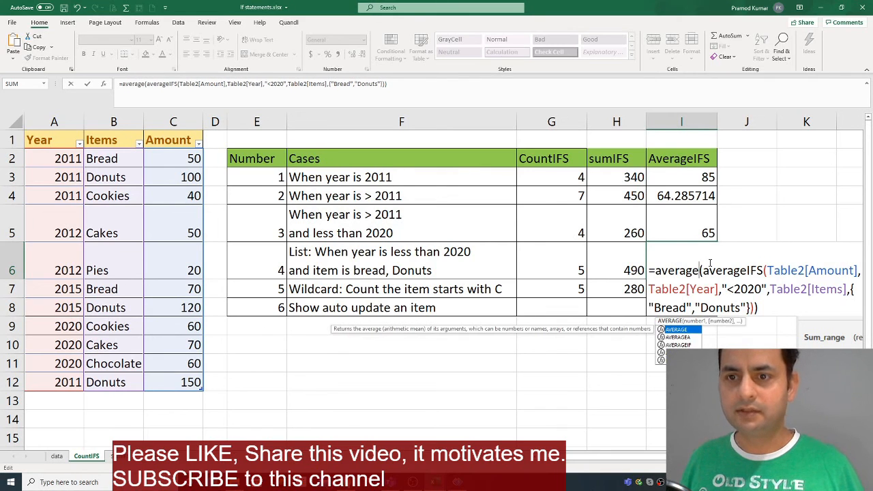
{"action": "key", "text": "Return"}
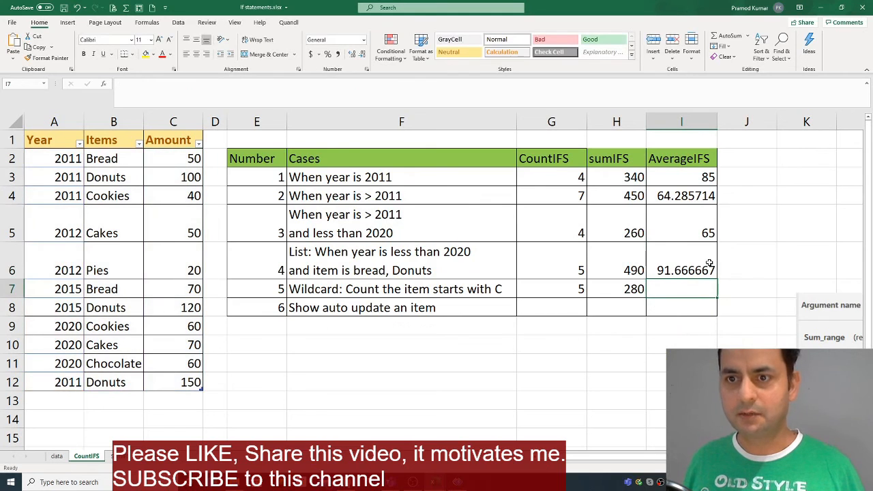
- Copy the SUMIFS formula text with the "C*" wildcard criterion from H7 into I7
{"action": "key", "text": "Left"}
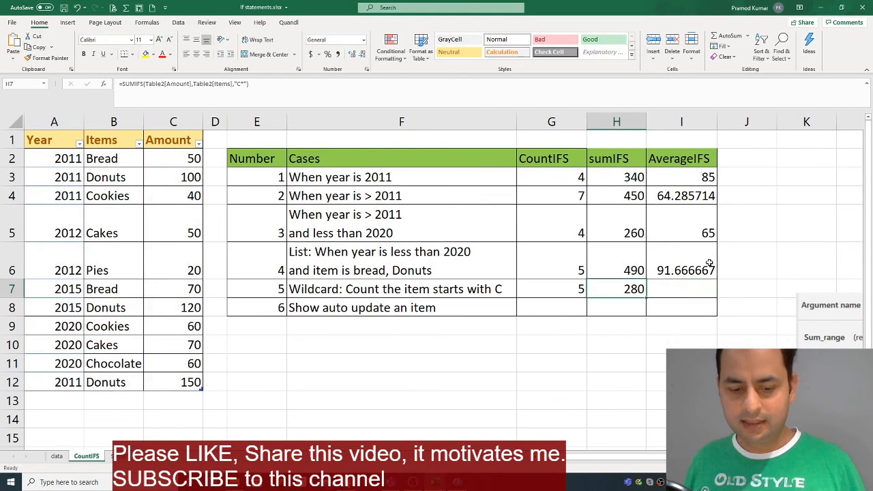
{"action": "key", "text": "F2"}
{"action": "key", "text": "ctrl+c"}
{"action": "key", "text": "Escape"}
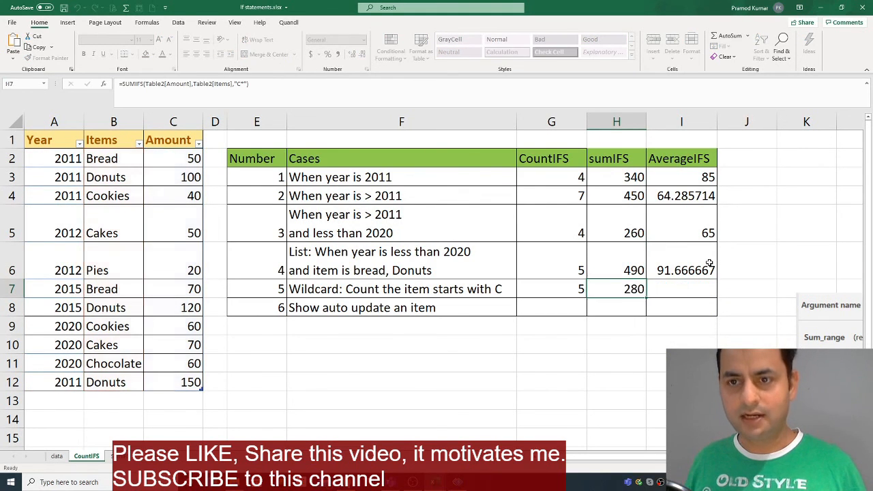
{"action": "key", "text": "Right"}
{"action": "key", "text": "F2"}
{"action": "key", "text": "ctrl+v"}
- Change SUMIFS to AVERAGEIFS in I7 so it averages the amounts of items starting with C
{"action": "key", "text": "Left"}
{"action": "key", "text": "Left"}
{"action": "key", "text": "Left"}
{"action": "key", "text": "Left"}
{"action": "key", "text": "Left"}
{"action": "key", "text": "Left"}
{"action": "key", "text": "Left"}
{"action": "key", "text": "Left"}
{"action": "key", "text": "Left"}
{"action": "key", "text": "Left"}
{"action": "key", "text": "Left"}
{"action": "key", "text": "Left"}
{"action": "key", "text": "Left"}
{"action": "key", "text": "Left"}
{"action": "key", "text": "Left"}
{"action": "key", "text": "Left"}
{"action": "key", "text": "Left"}
{"action": "key", "text": "Left"}
{"action": "key", "text": "Left"}
{"action": "key", "text": "Left"}
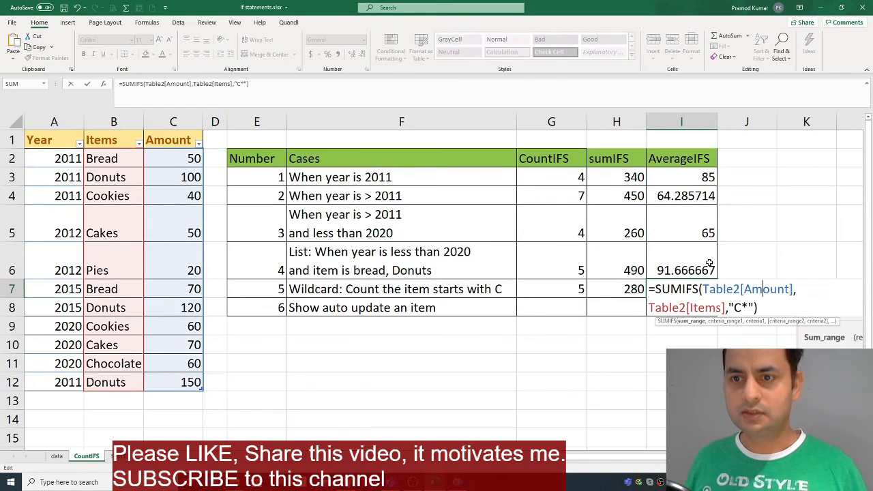
{"action": "key", "text": "Left"}
{"action": "key", "text": "Left"}
{"action": "key", "text": "Left"}
{"action": "key", "text": "Left"}
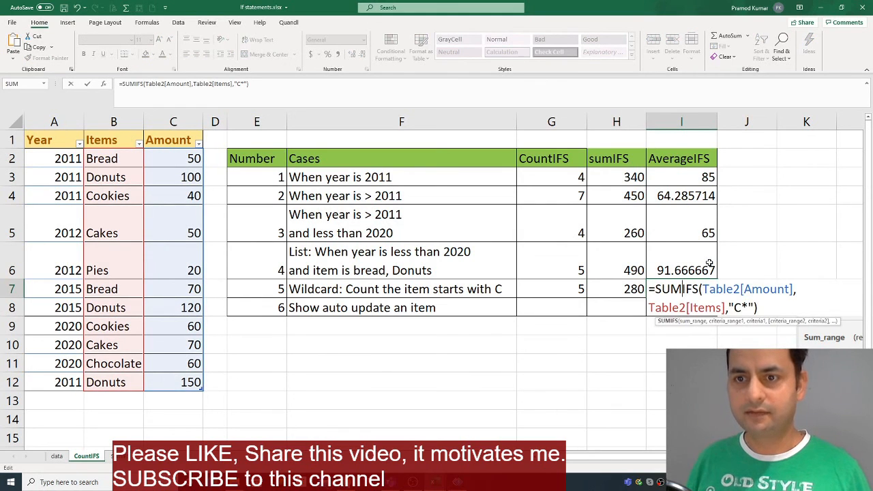
{"action": "key", "text": "BackSpace"}
{"action": "key", "text": "BackSpace"}
{"action": "key", "text": "BackSpace"}
{"action": "type", "text": "average"}
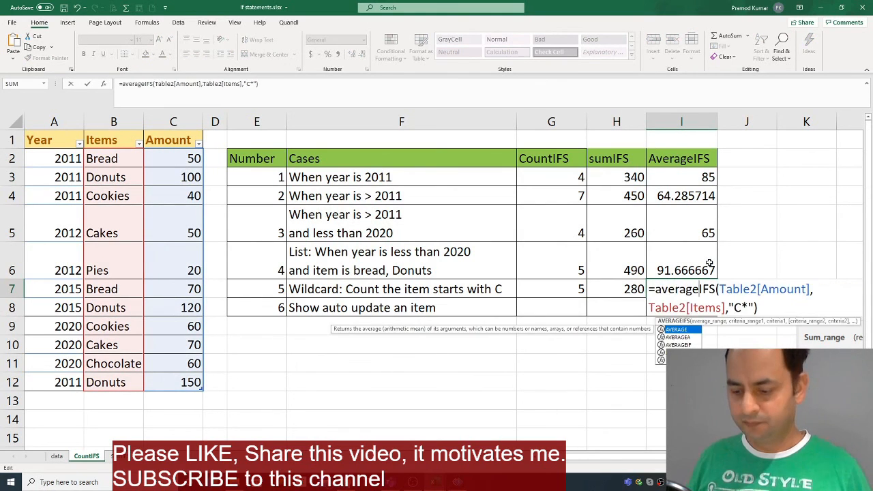
{"action": "key", "text": "Return"}
{"action": "key", "text": "Up"}
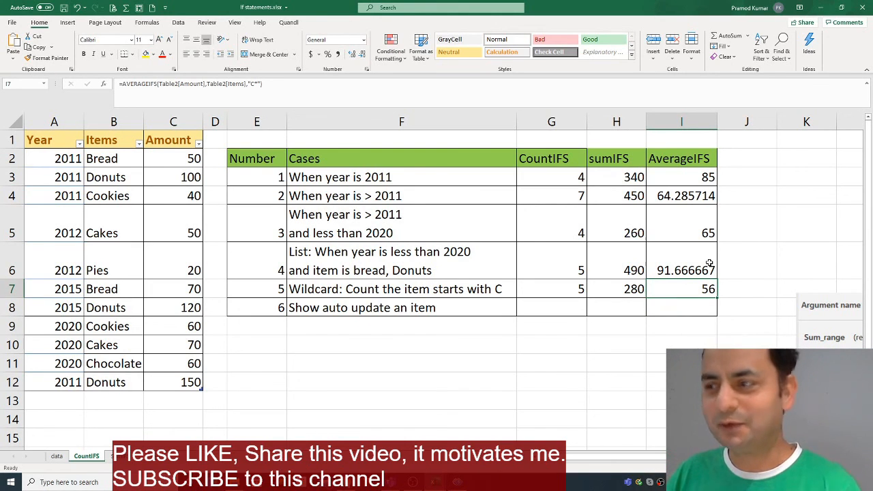
{"action": "left_click", "coordinate": [632, 387]}
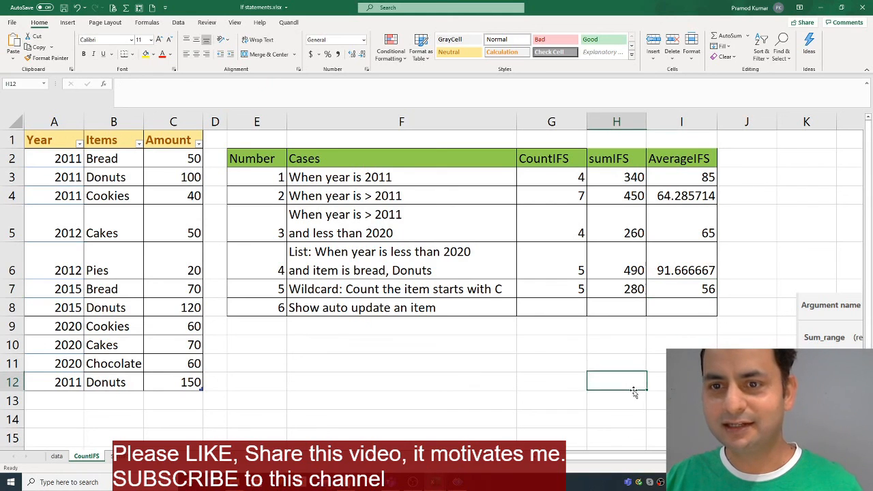
{"action": "key", "text": "alt+Tab"}
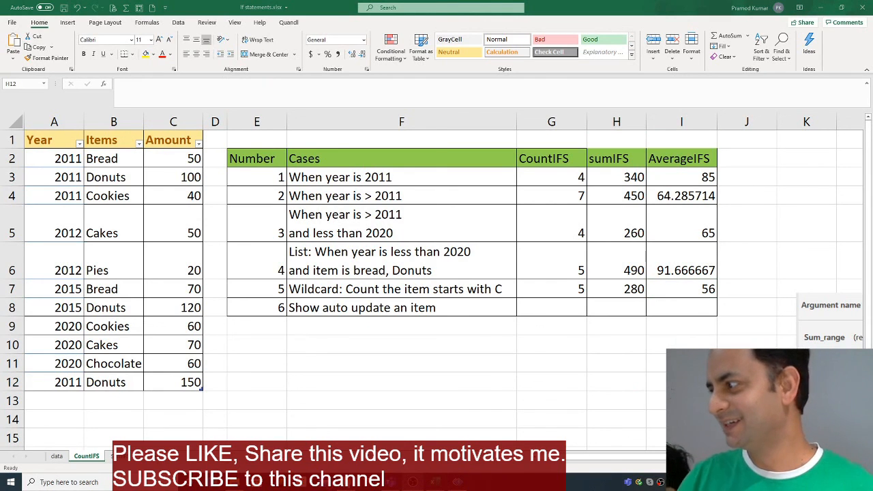